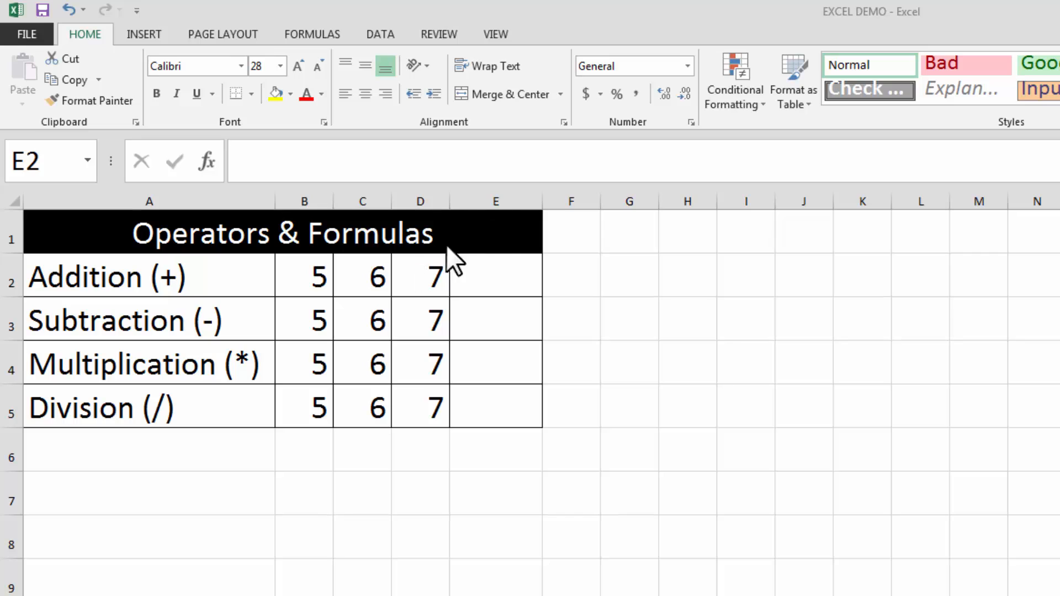
Enter the formula =B2+C2+D2 in cell E2 to add the three values in the Addition row
{"action": "left_click", "coordinate": [482, 276]}
{"action": "left_click", "coordinate": [409, 164]}
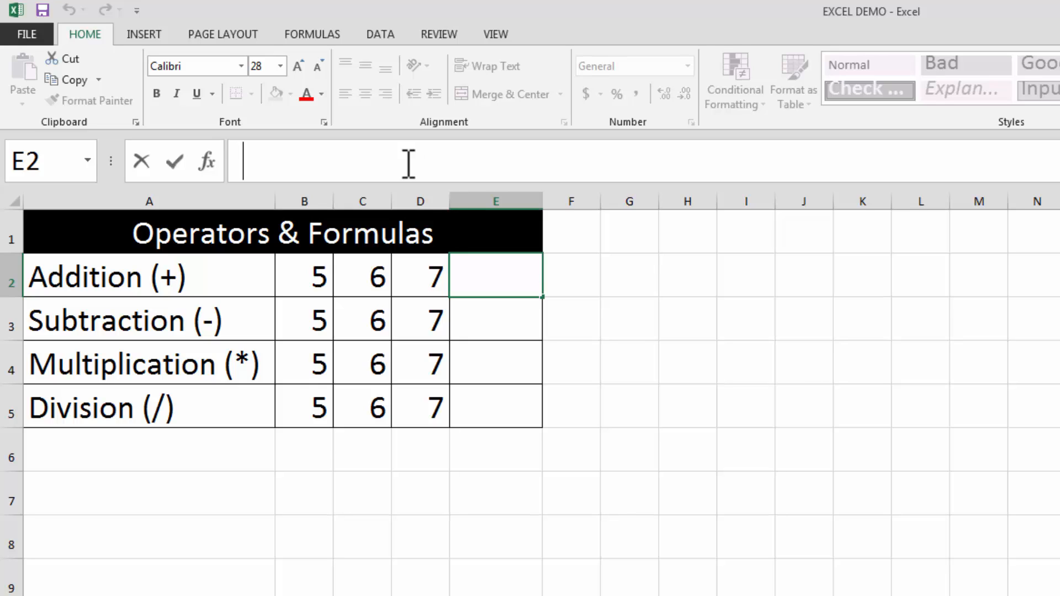
{"action": "type", "text": "="}
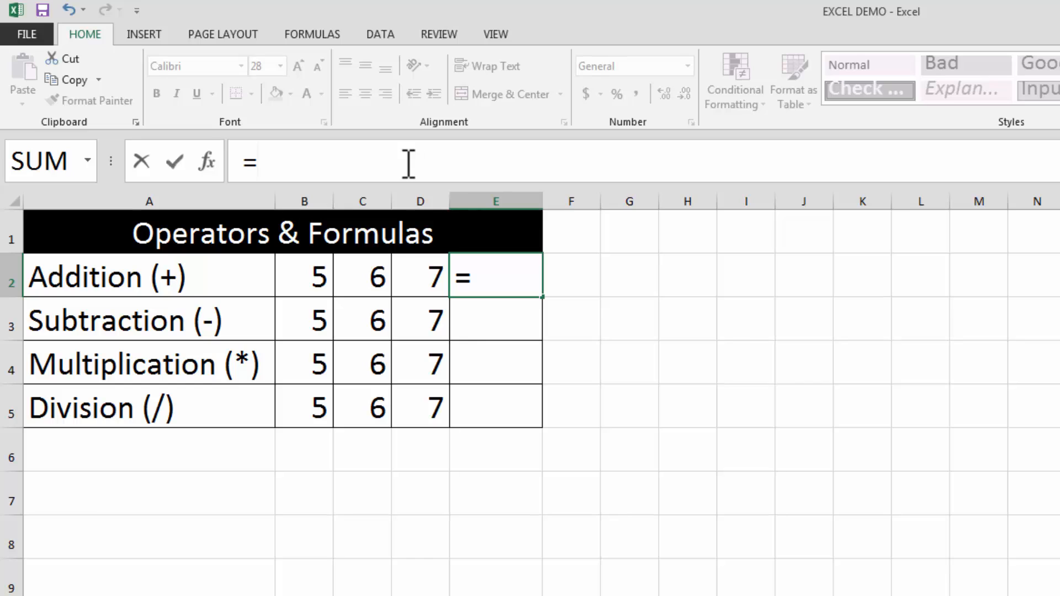
{"action": "left_click", "coordinate": [312, 276]}
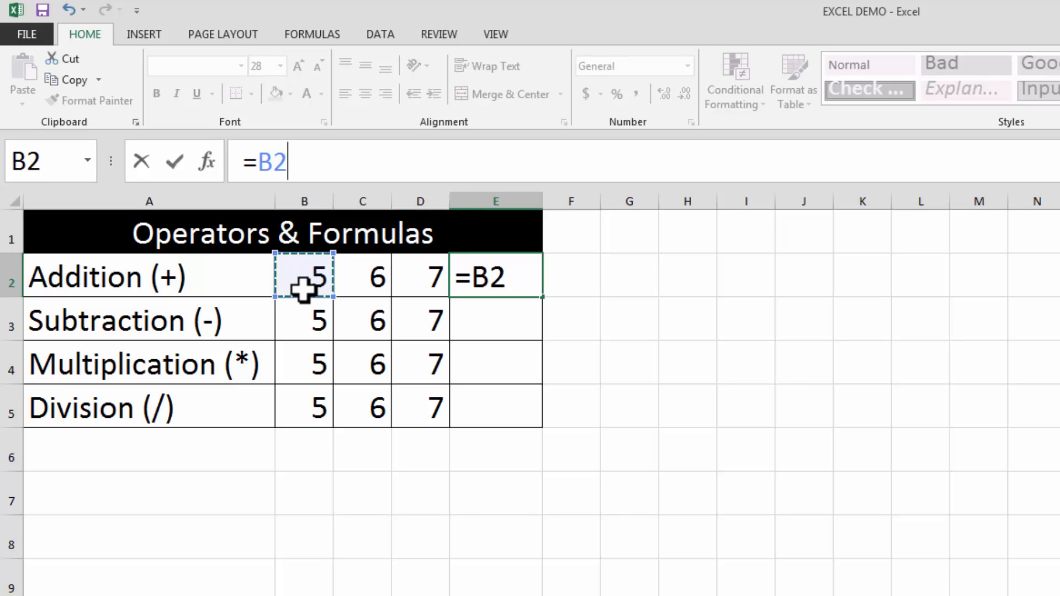
{"action": "type", "text": "+"}
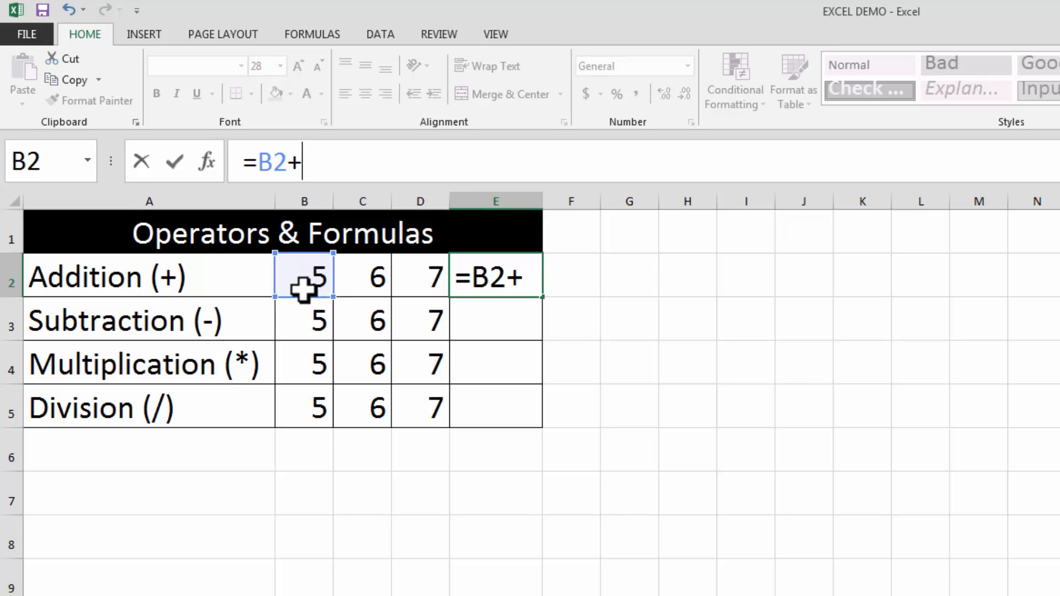
{"action": "left_click", "coordinate": [358, 283]}
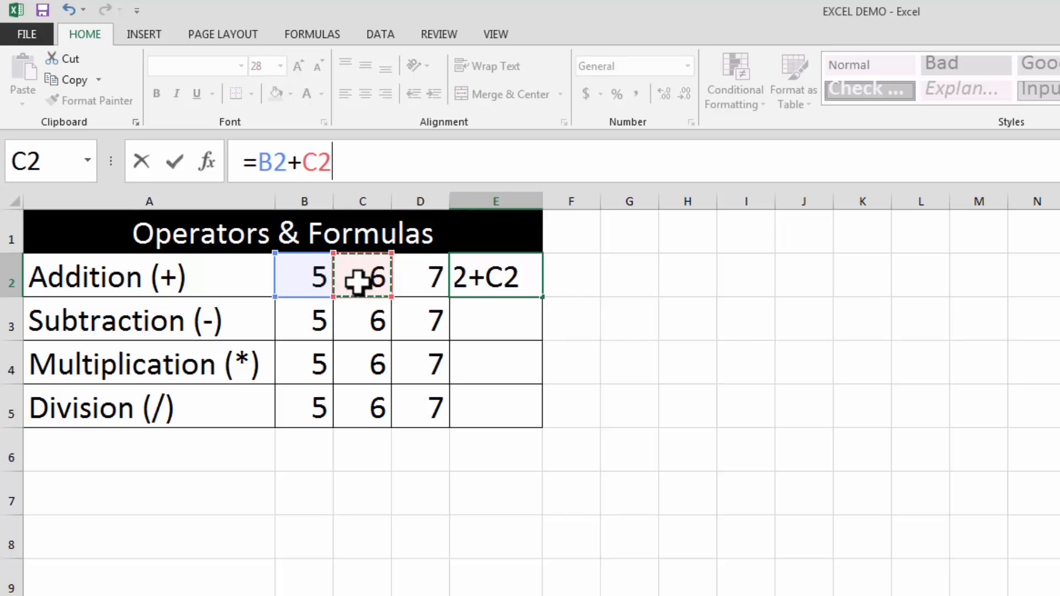
{"action": "type", "text": "+"}
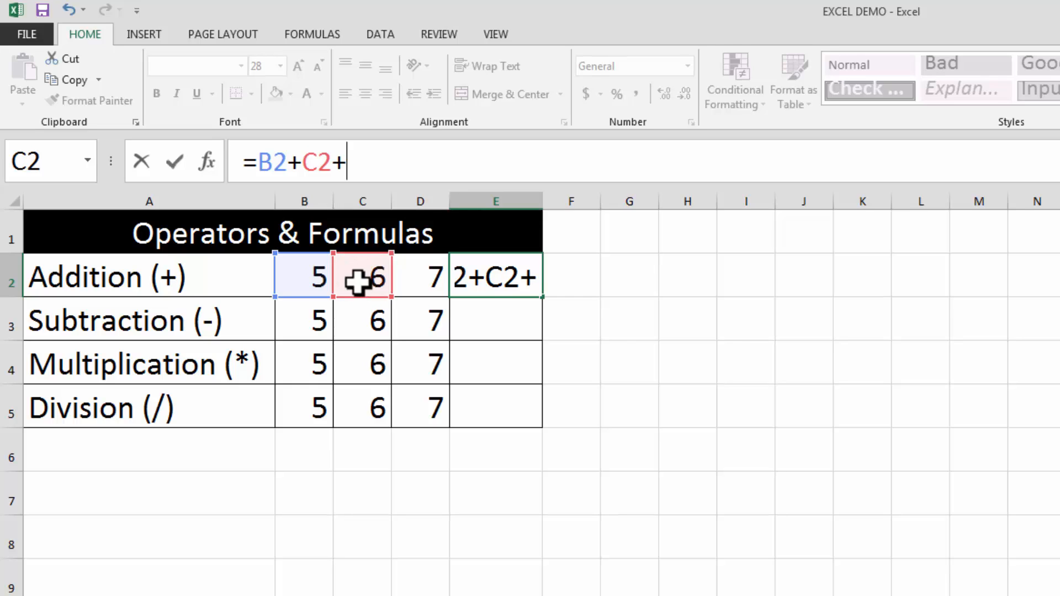
{"action": "left_click", "coordinate": [429, 275]}
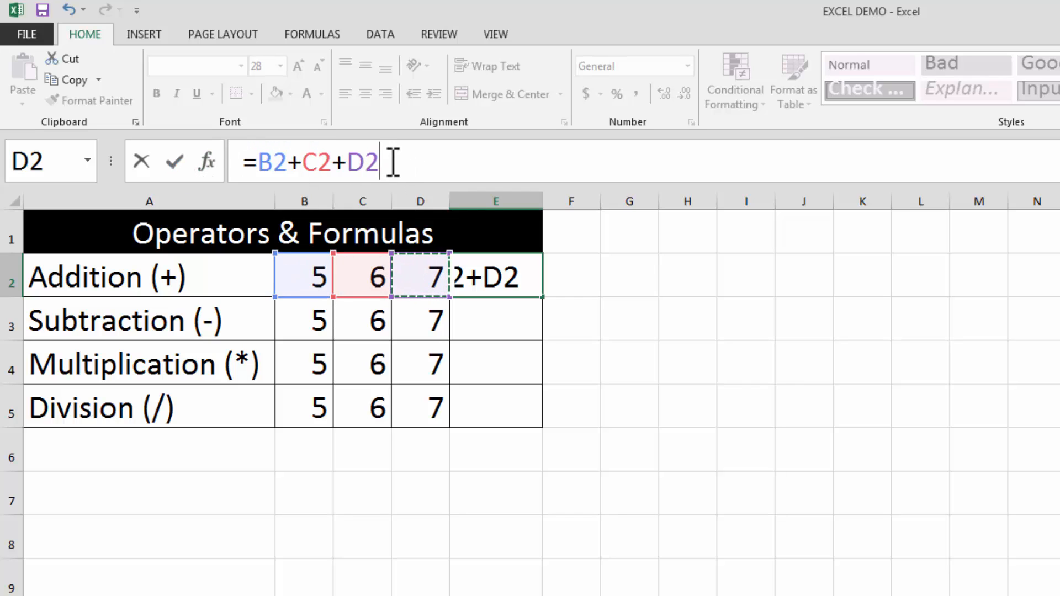
{"action": "left_click", "coordinate": [176, 162]}
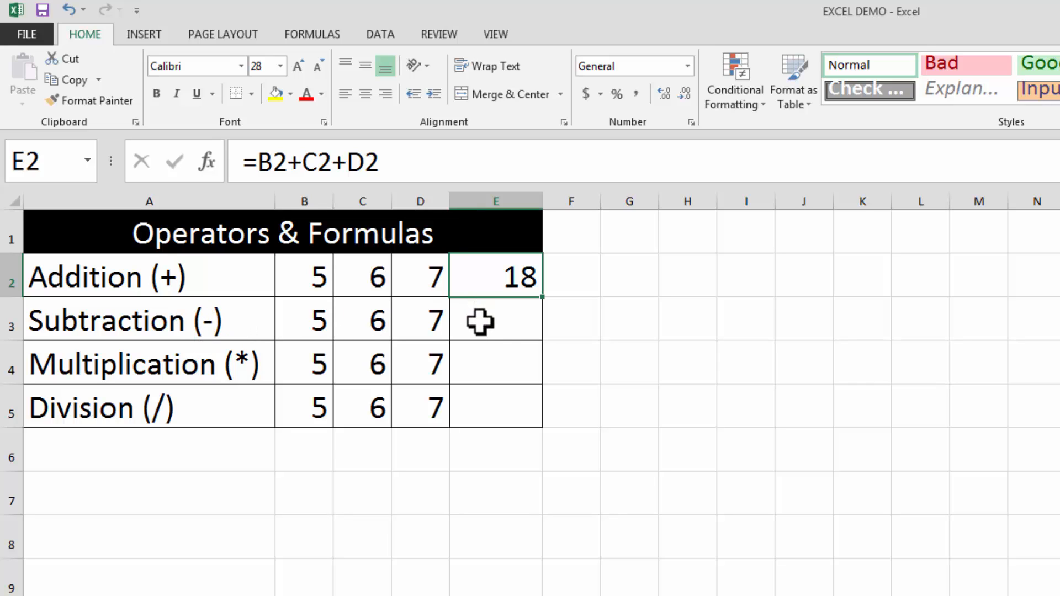
Enter the formula =B3-C3-D3 in cell E3 to subtract the values in the Subtraction row
{"action": "left_click", "coordinate": [502, 320]}
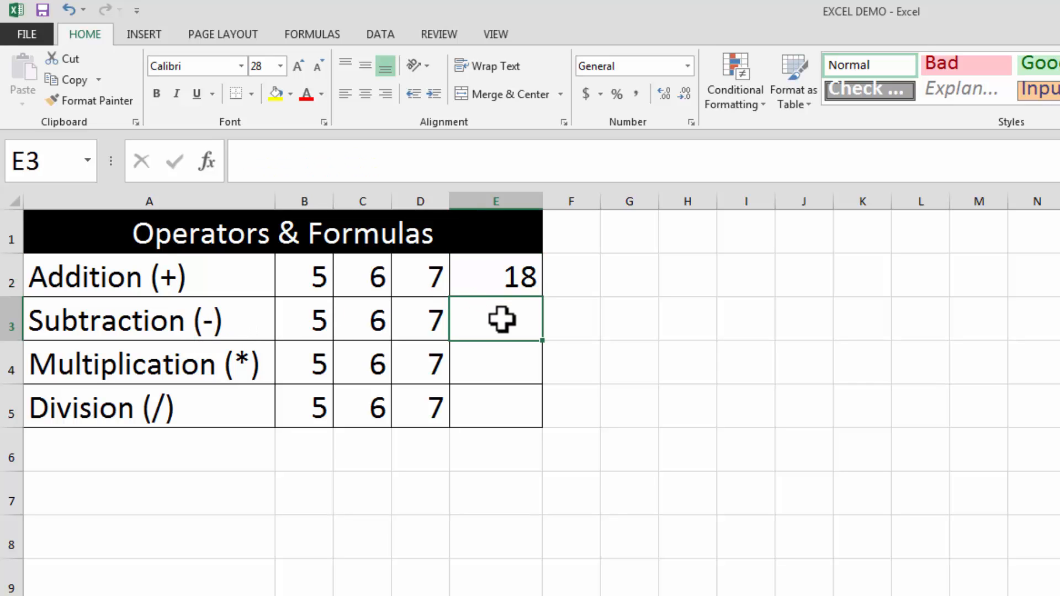
{"action": "left_click", "coordinate": [376, 163]}
{"action": "type", "text": "="}
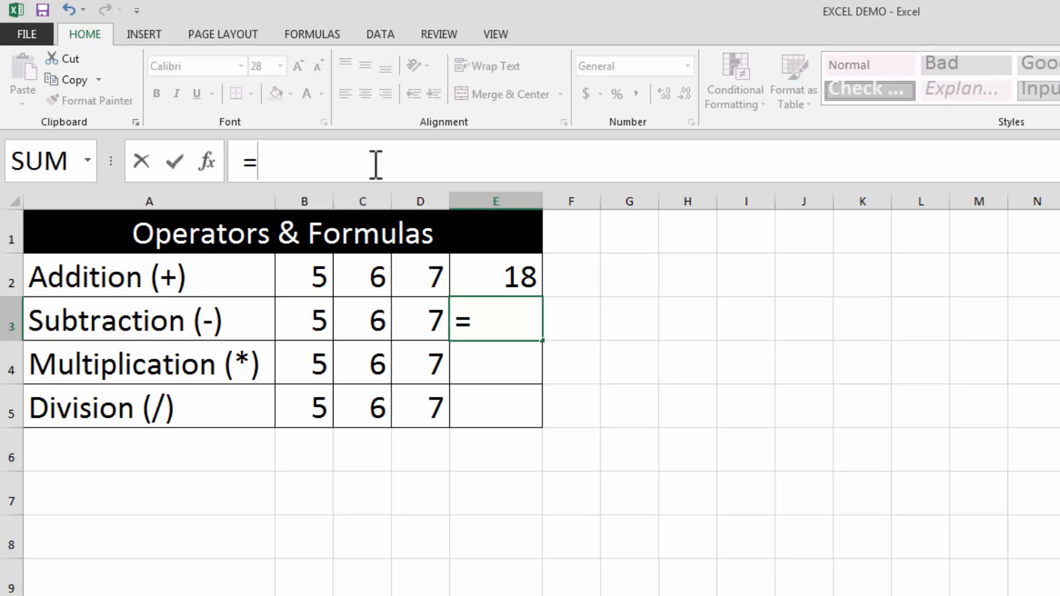
{"action": "left_click", "coordinate": [315, 313]}
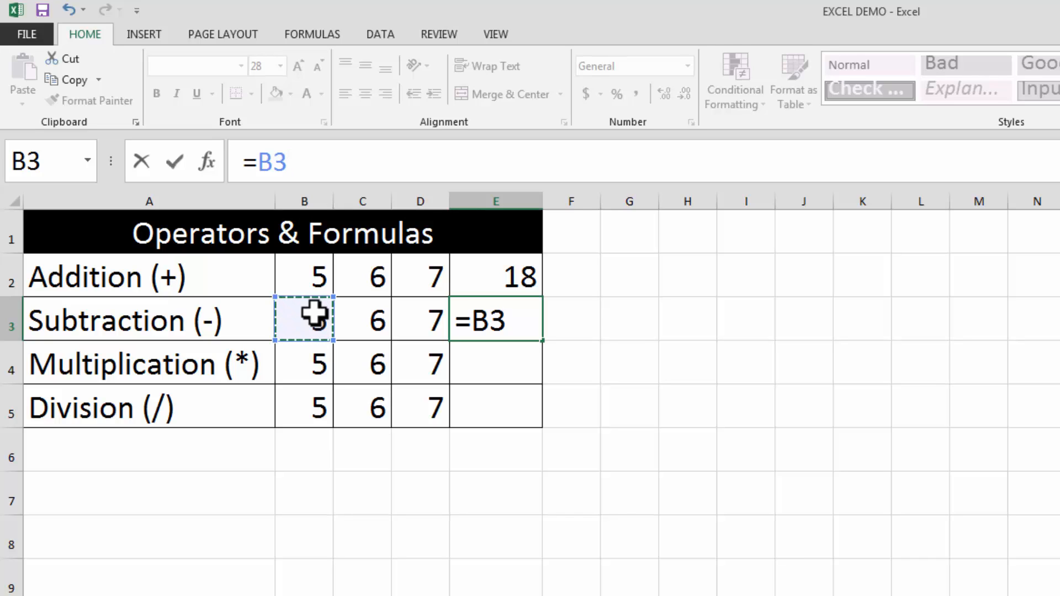
{"action": "type", "text": "-"}
{"action": "left_click", "coordinate": [359, 319]}
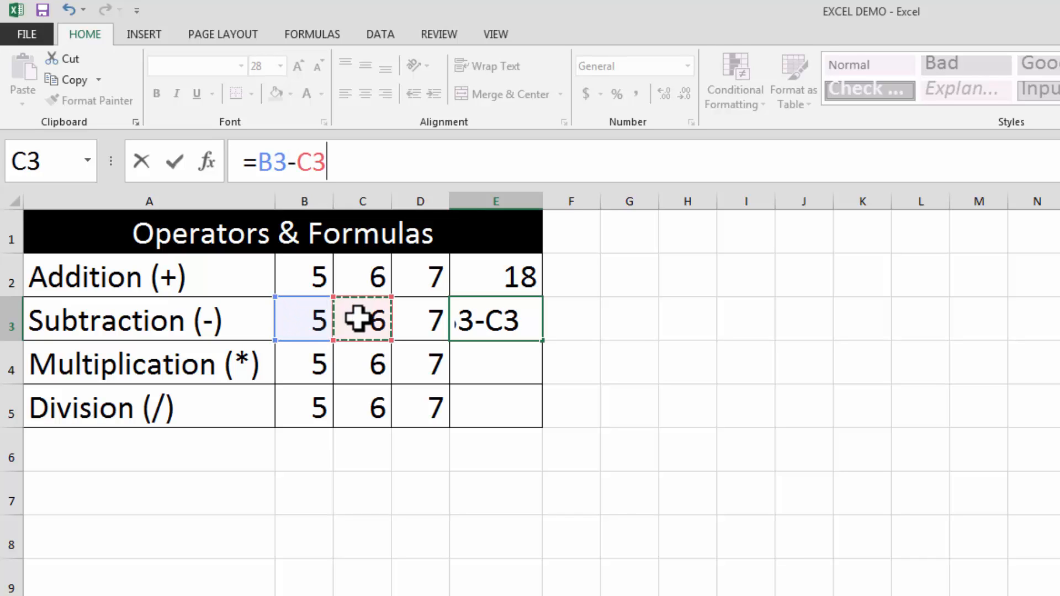
{"action": "type", "text": "-"}
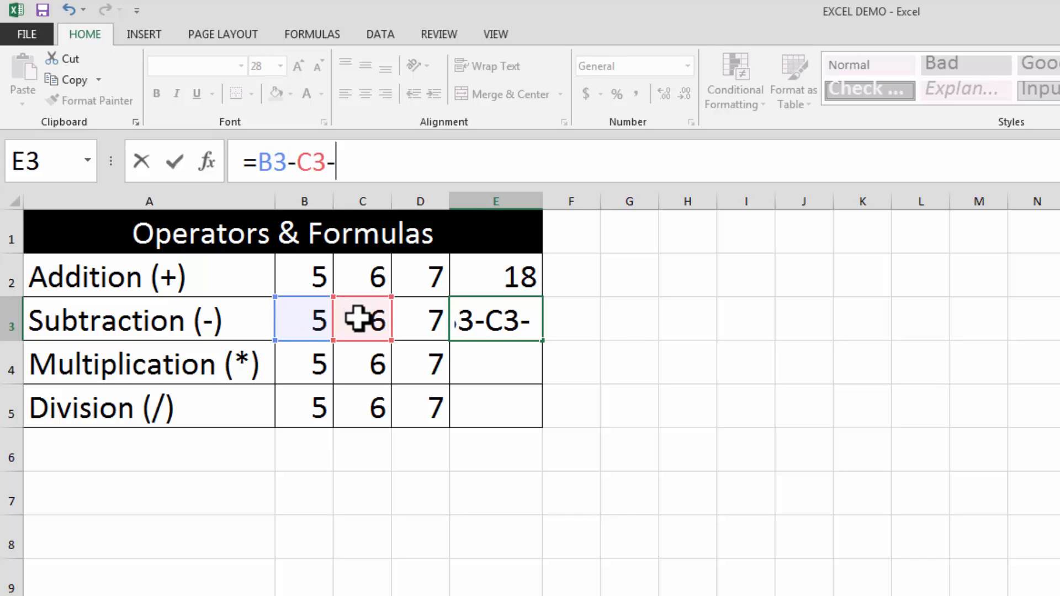
{"action": "left_click", "coordinate": [434, 322]}
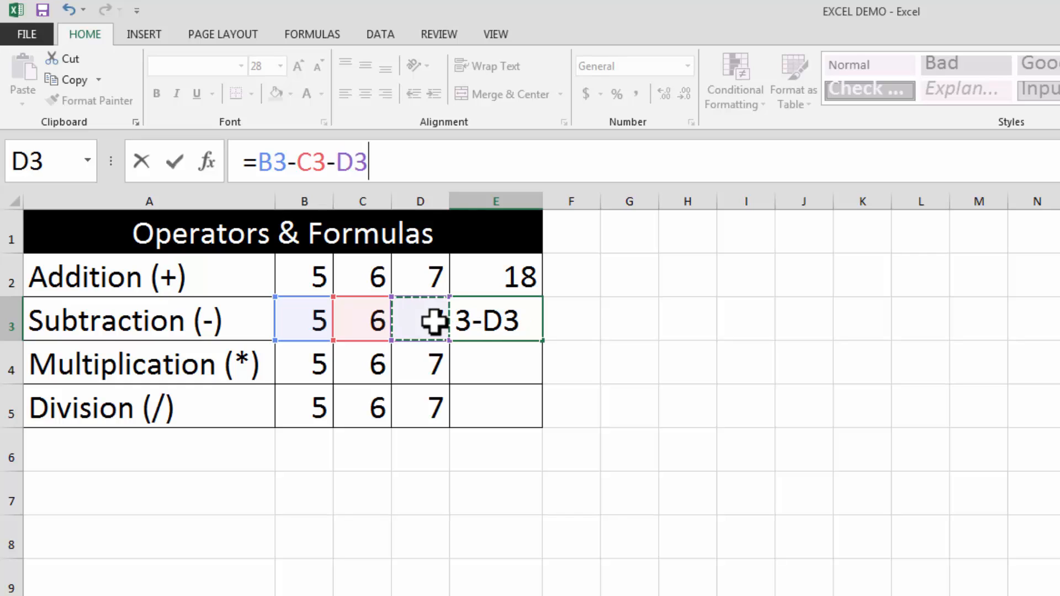
{"action": "left_click", "coordinate": [175, 162]}
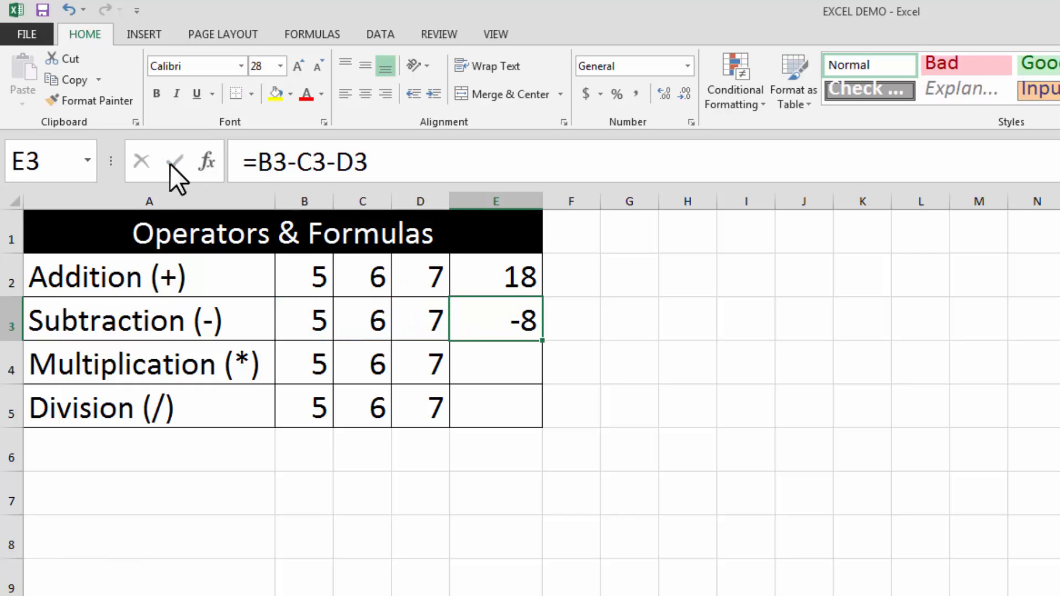
Enter the formula =B4*C4*D4 in cell E4 to multiply the values in the Multiplication row
{"action": "left_click", "coordinate": [474, 362]}
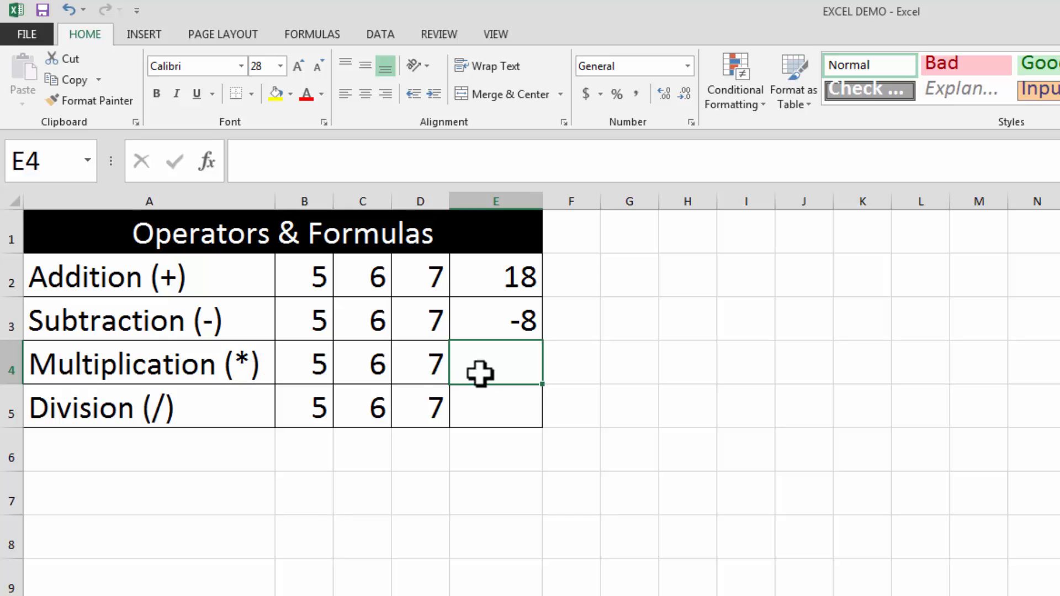
{"action": "left_click", "coordinate": [322, 164]}
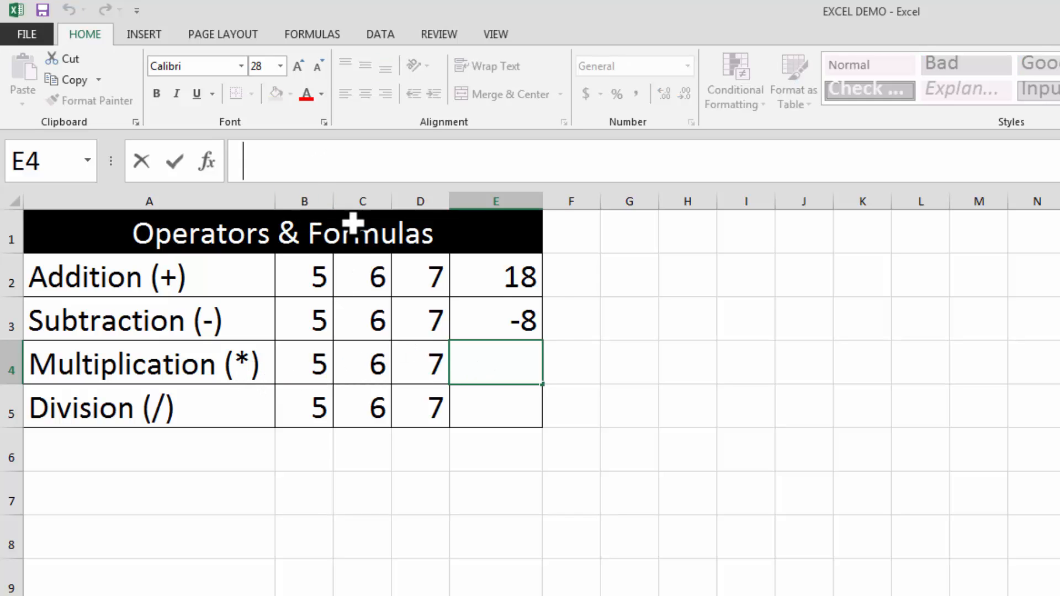
{"action": "type", "text": "="}
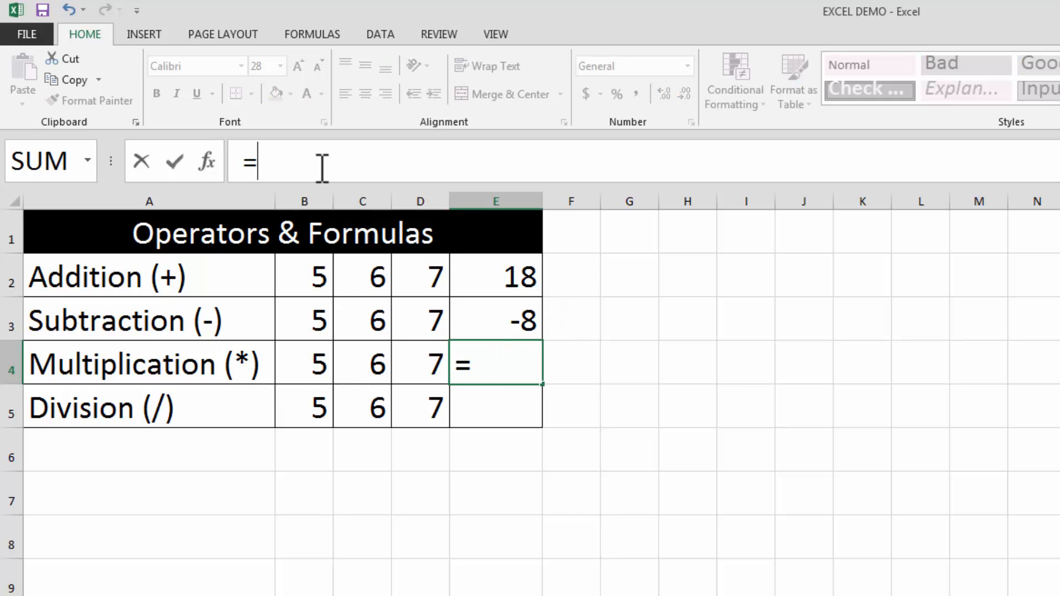
{"action": "left_click", "coordinate": [312, 363]}
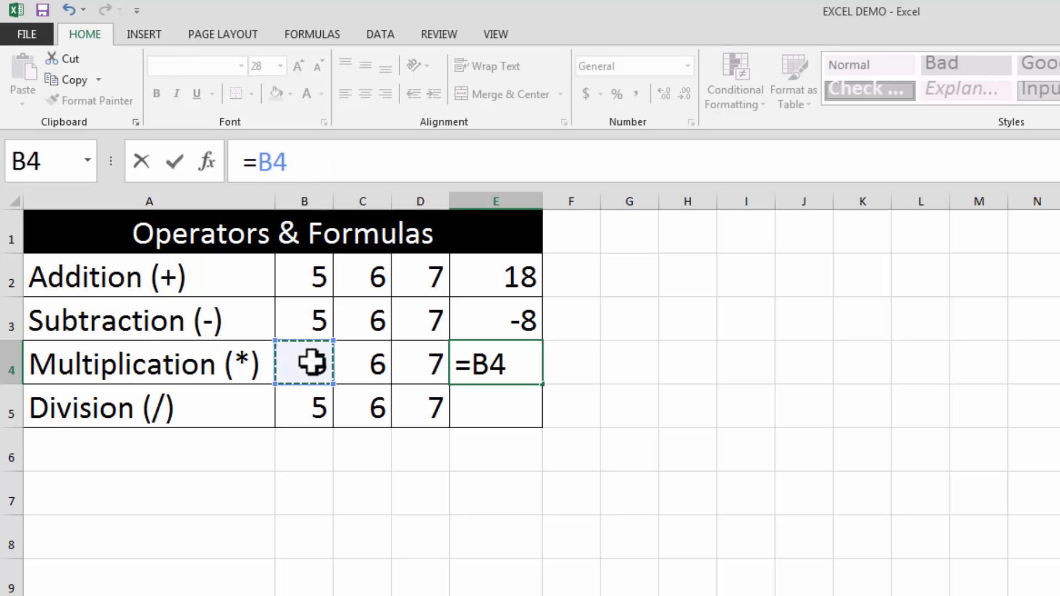
{"action": "type", "text": "I("}
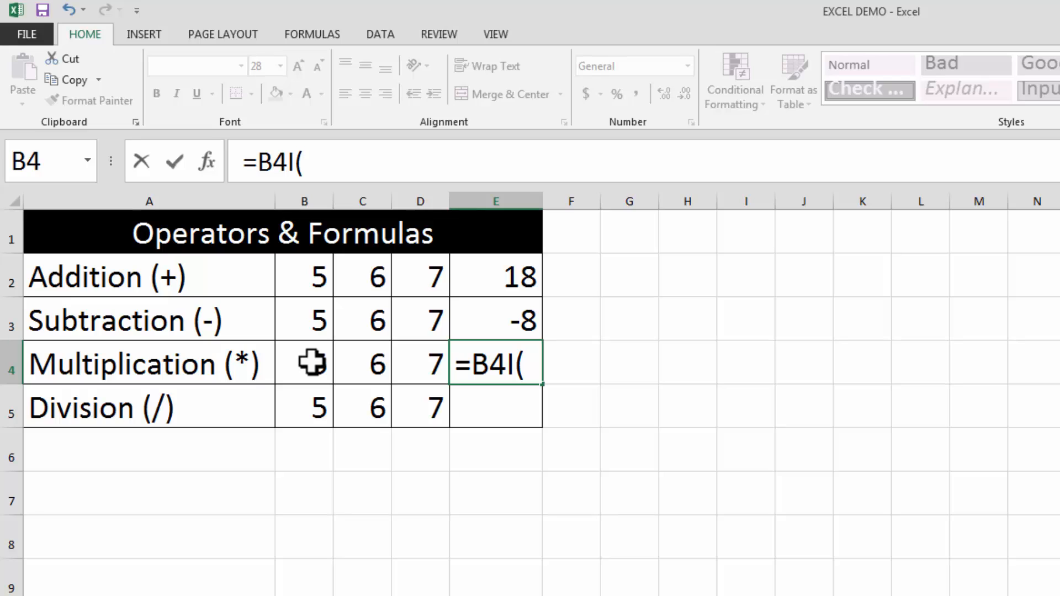
{"action": "key", "text": "BackSpace"}
{"action": "key", "text": "BackSpace"}
{"action": "type", "text": "*"}
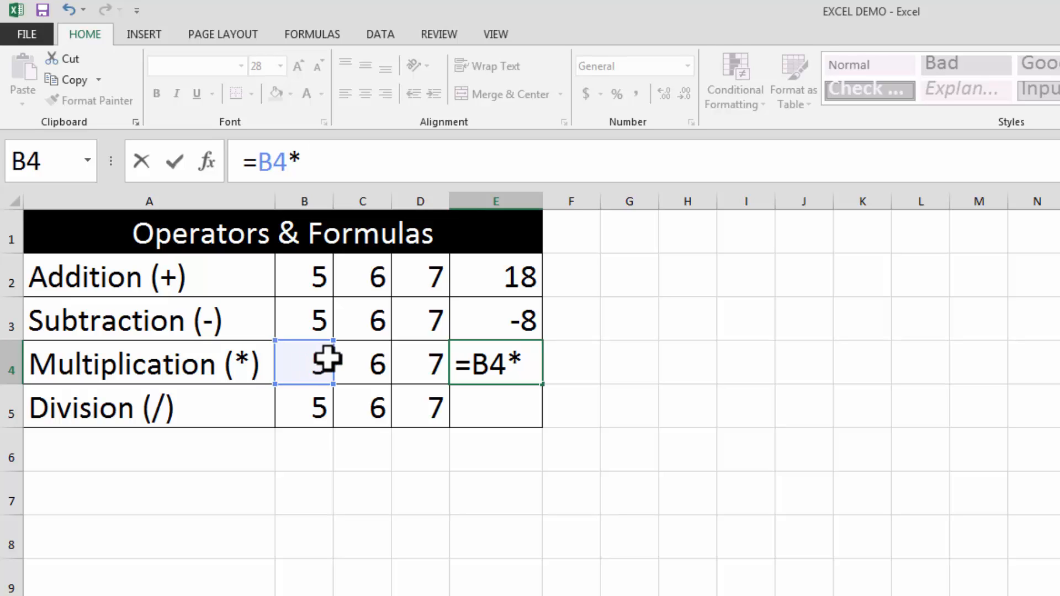
{"action": "left_click", "coordinate": [379, 347]}
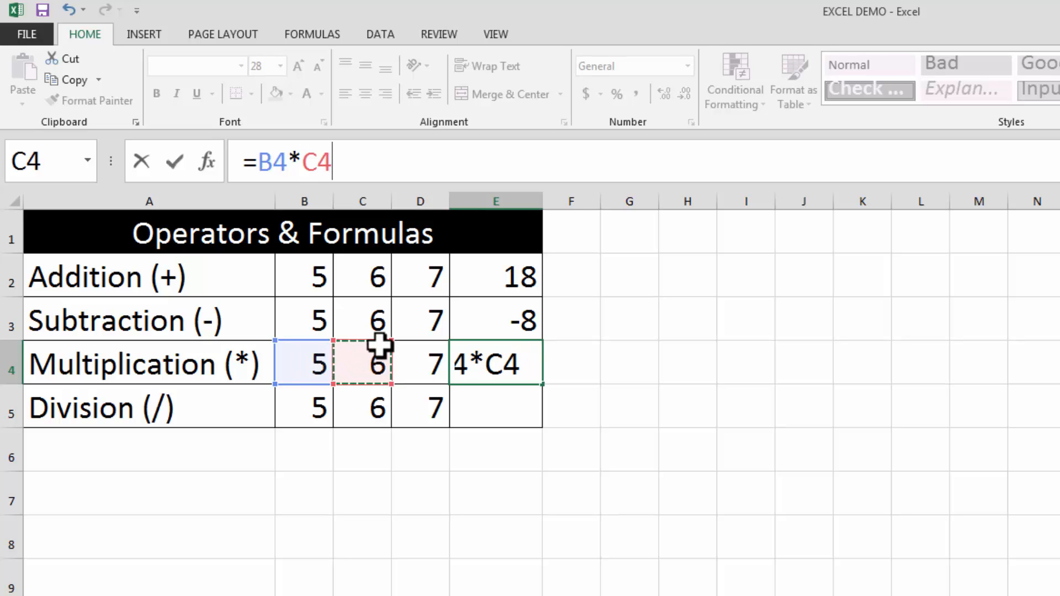
{"action": "type", "text": "*"}
{"action": "left_click", "coordinate": [426, 360]}
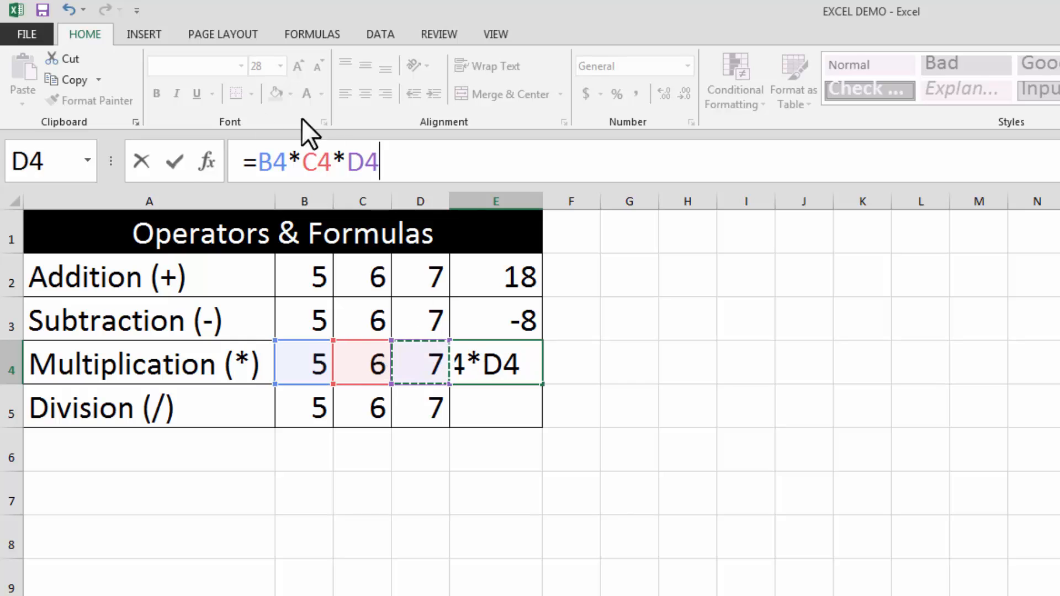
{"action": "left_click", "coordinate": [174, 163]}
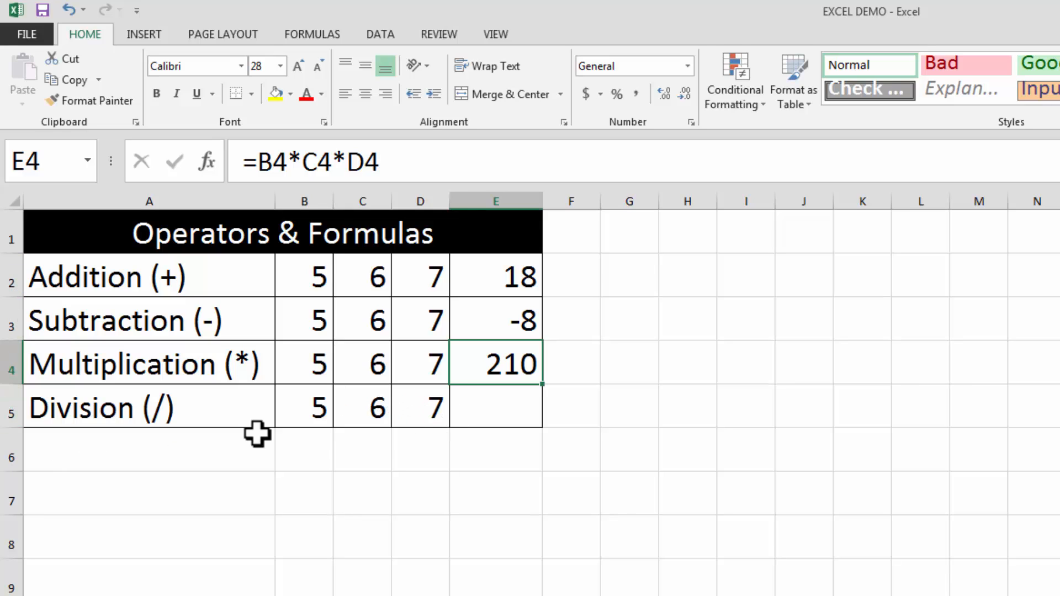
Enter the formula =B5/C5/D5 in cell E5 to divide the values in the Division row
{"action": "left_click", "coordinate": [473, 412]}
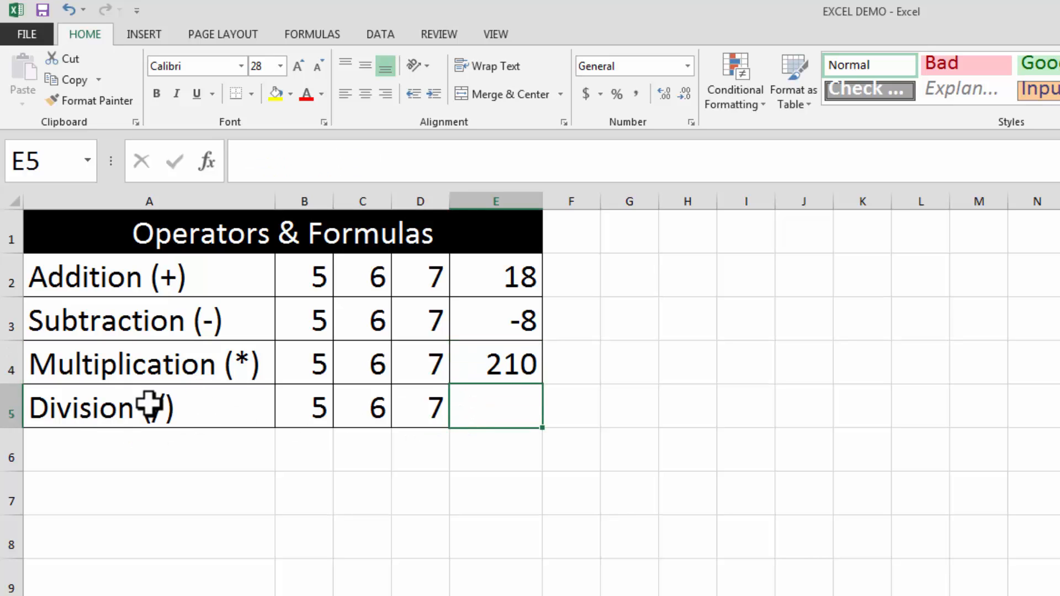
{"action": "left_click", "coordinate": [302, 159]}
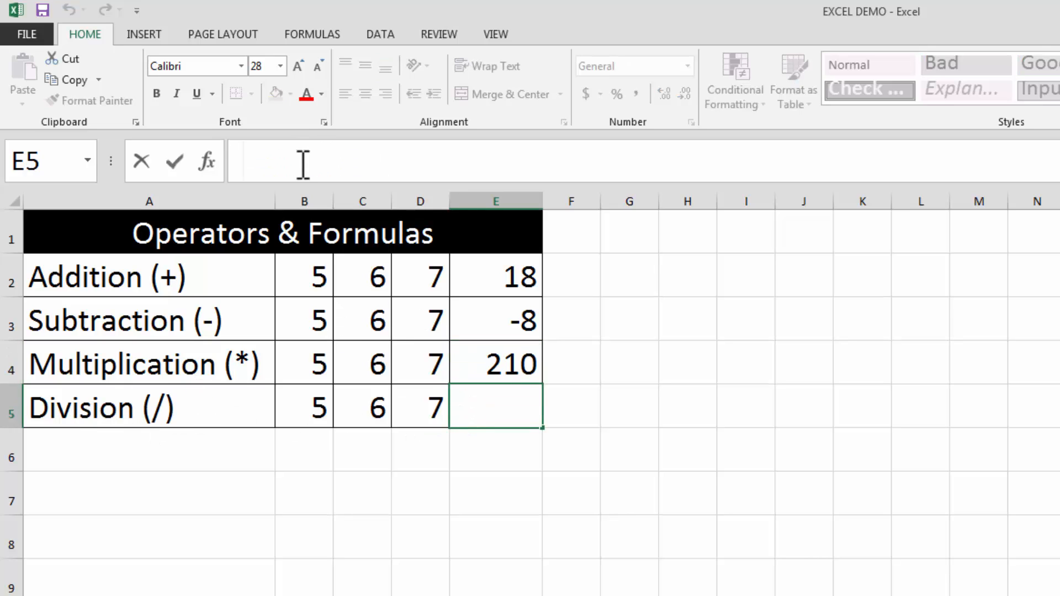
{"action": "type", "text": "="}
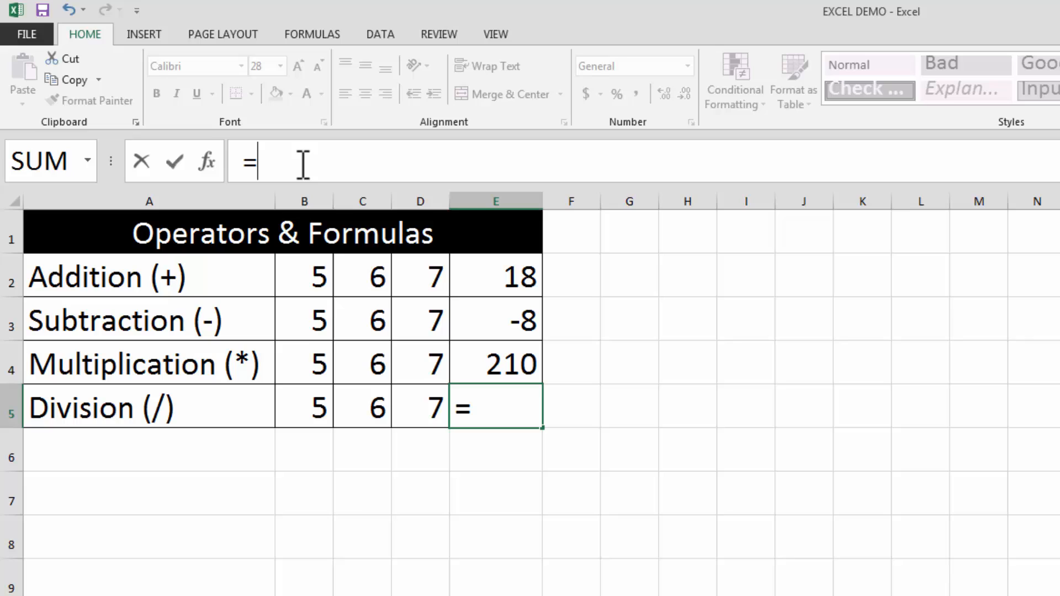
{"action": "left_click", "coordinate": [305, 404]}
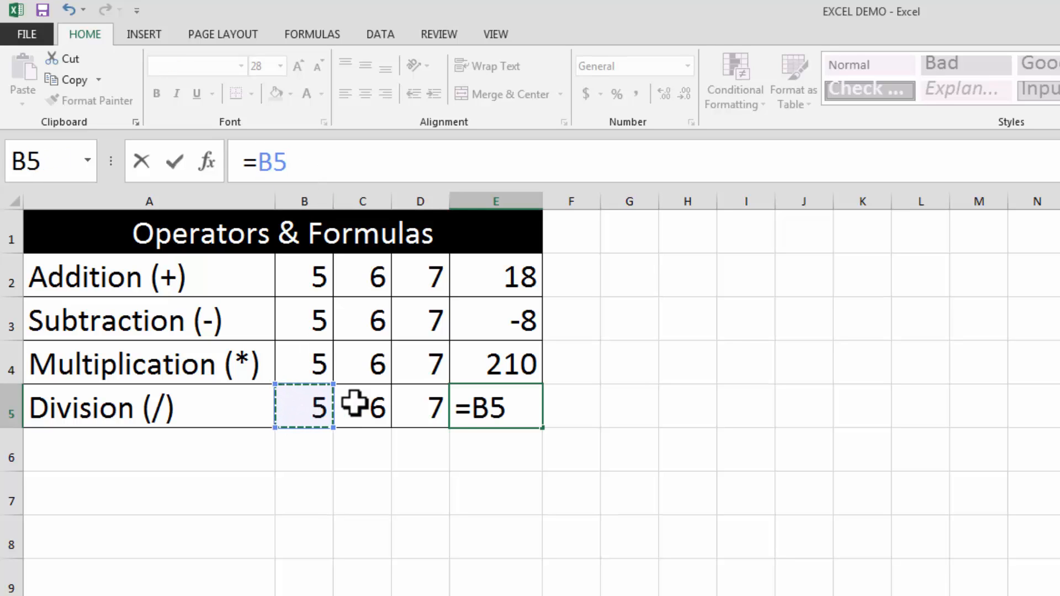
{"action": "type", "text": "/"}
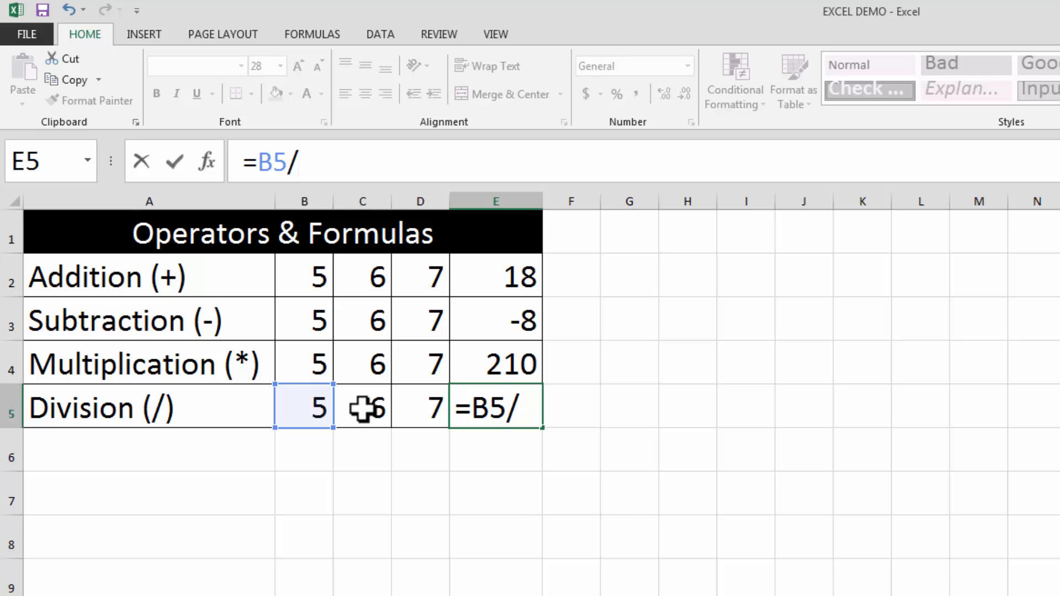
{"action": "left_click", "coordinate": [363, 409]}
{"action": "type", "text": "/"}
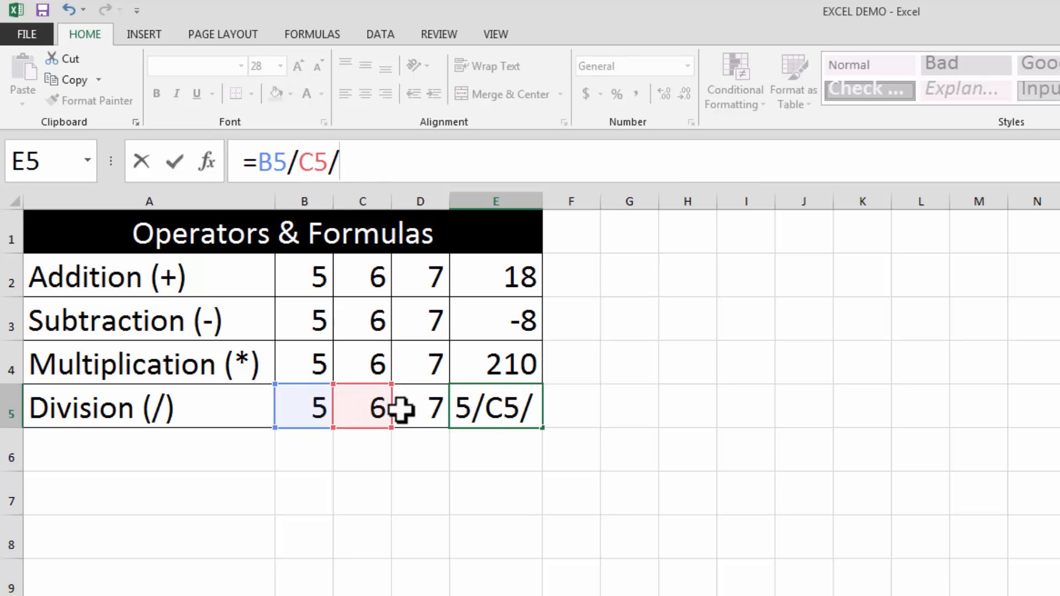
{"action": "left_click", "coordinate": [427, 415]}
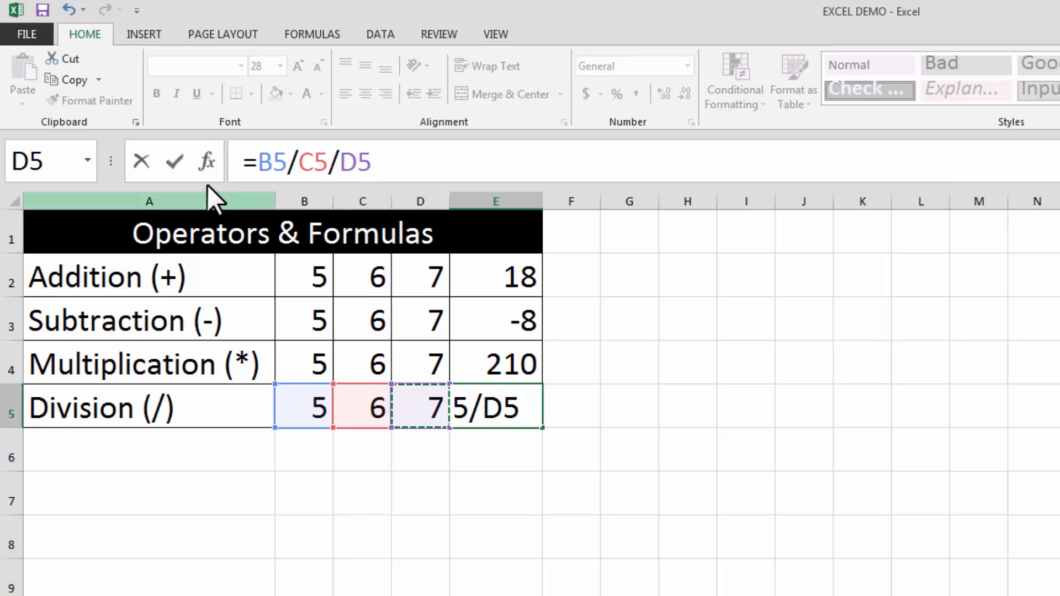
{"action": "left_click", "coordinate": [178, 160]}
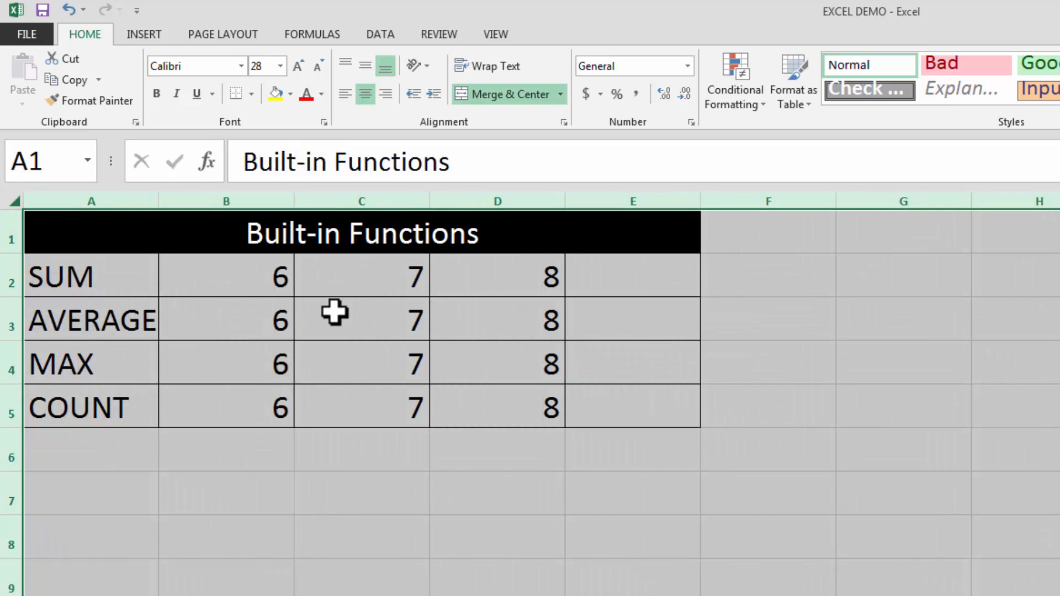
Enter the formula =SUM(B2:D2) in cell E2 to total the values in the SUM row
{"action": "left_click", "coordinate": [336, 310]}
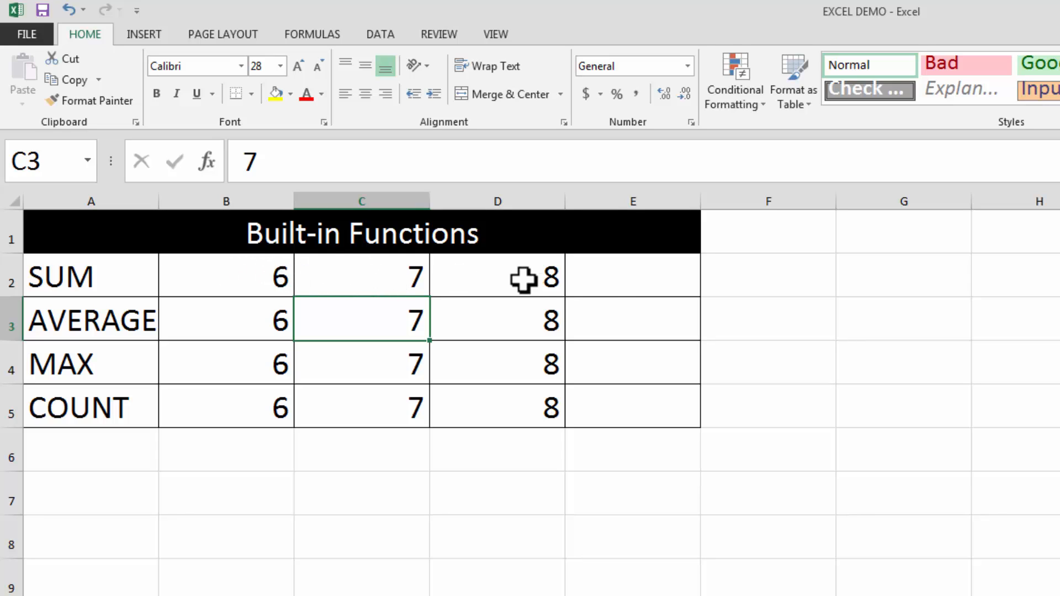
{"action": "left_click", "coordinate": [651, 274]}
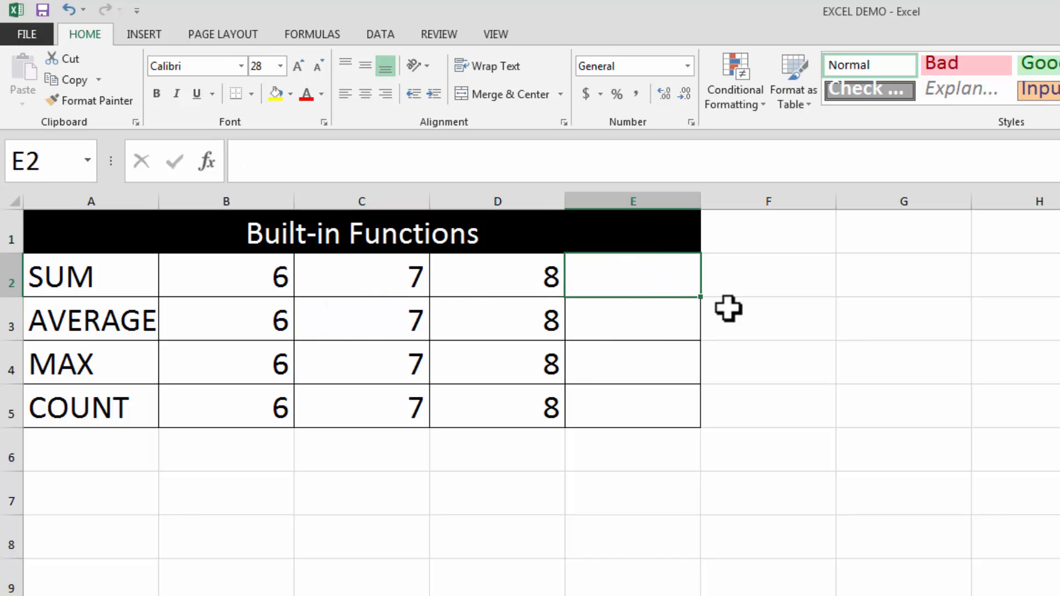
{"action": "left_click", "coordinate": [450, 165]}
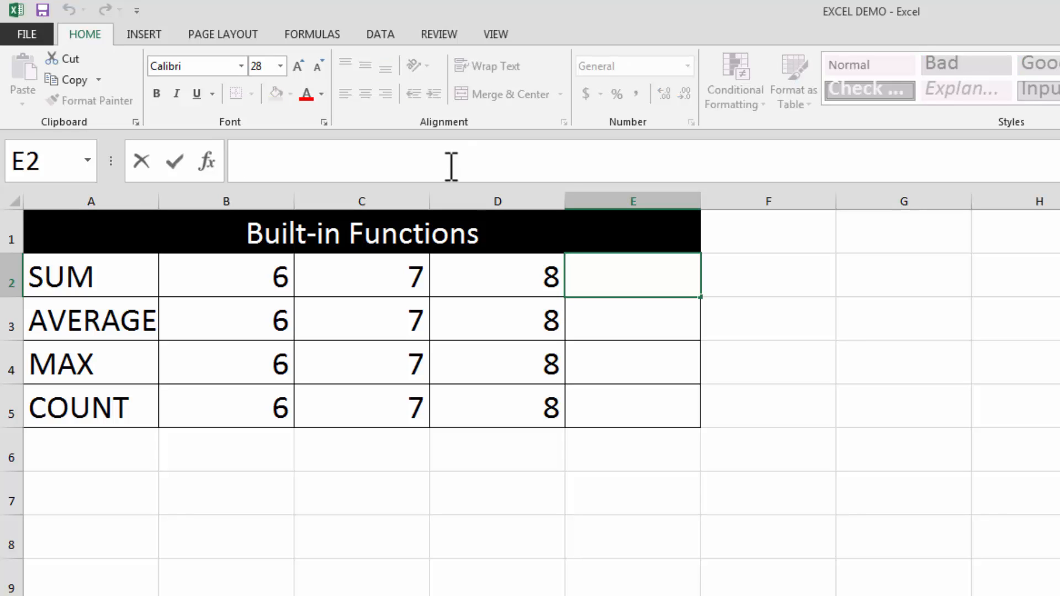
{"action": "type", "text": "="}
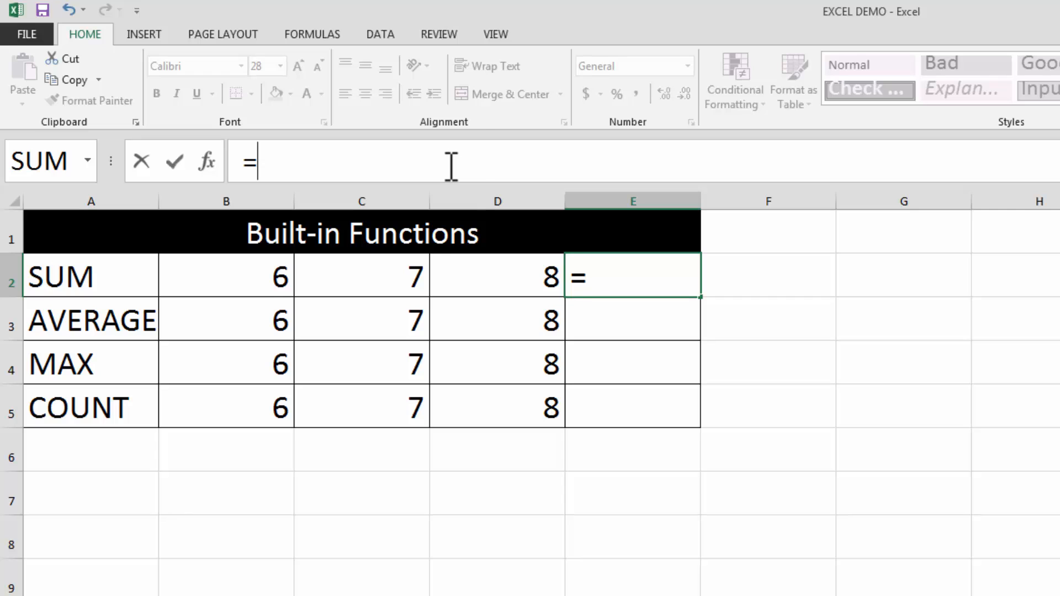
{"action": "type", "text": "SUM"}
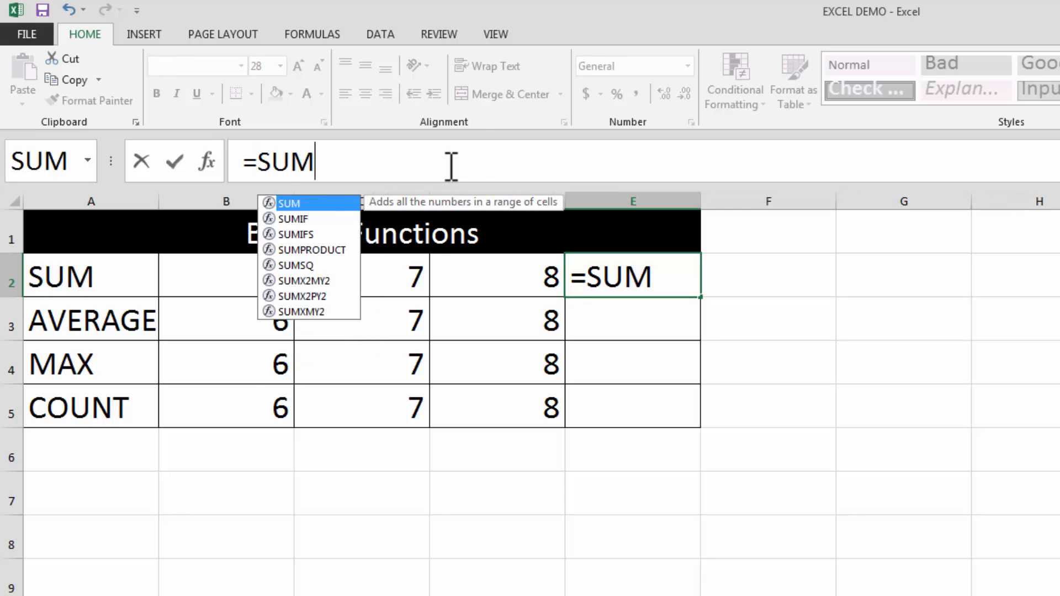
{"action": "type", "text": "("}
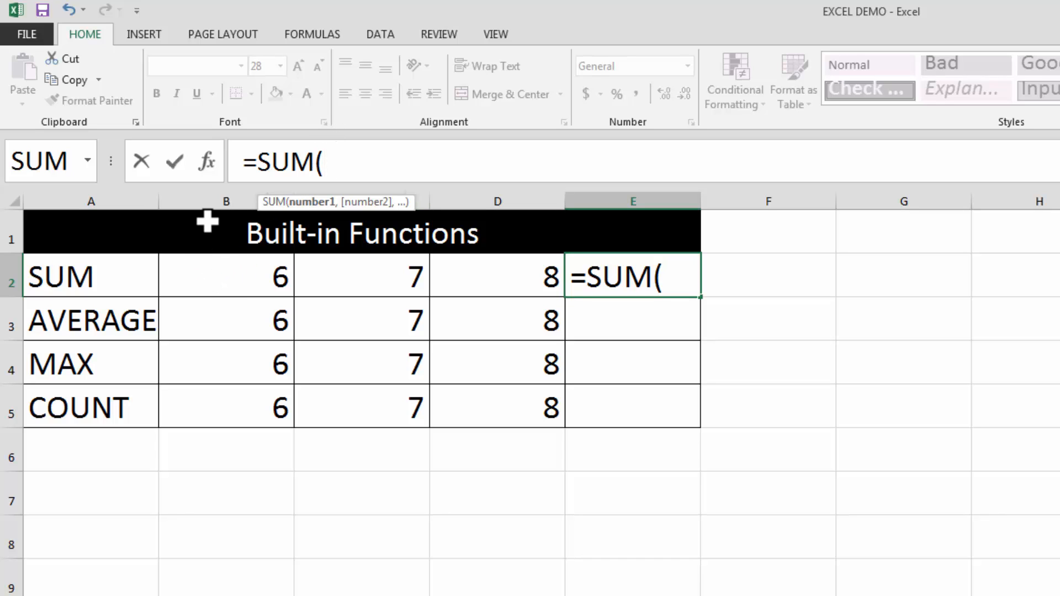
{"action": "left_click", "coordinate": [195, 277]}
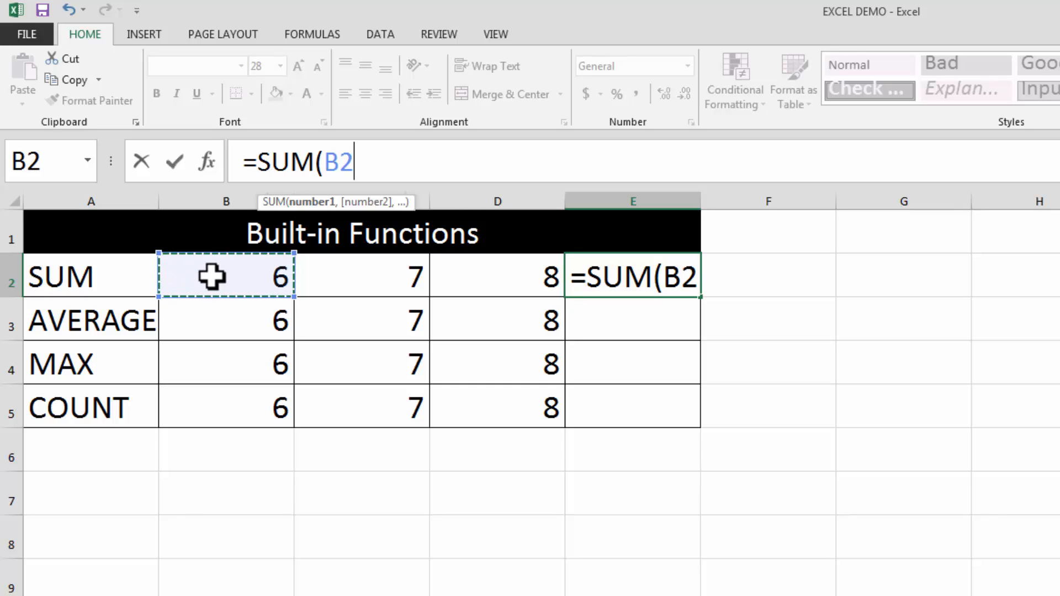
{"action": "left_click_drag", "start_coordinate": [297, 278], "coordinate": [491, 282]}
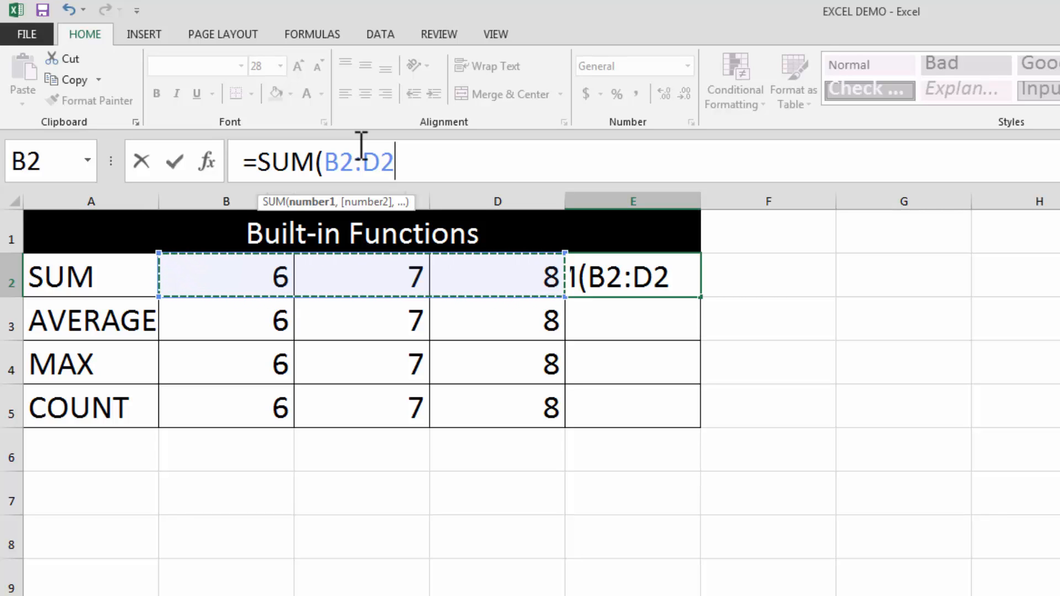
{"action": "type", "text": ")"}
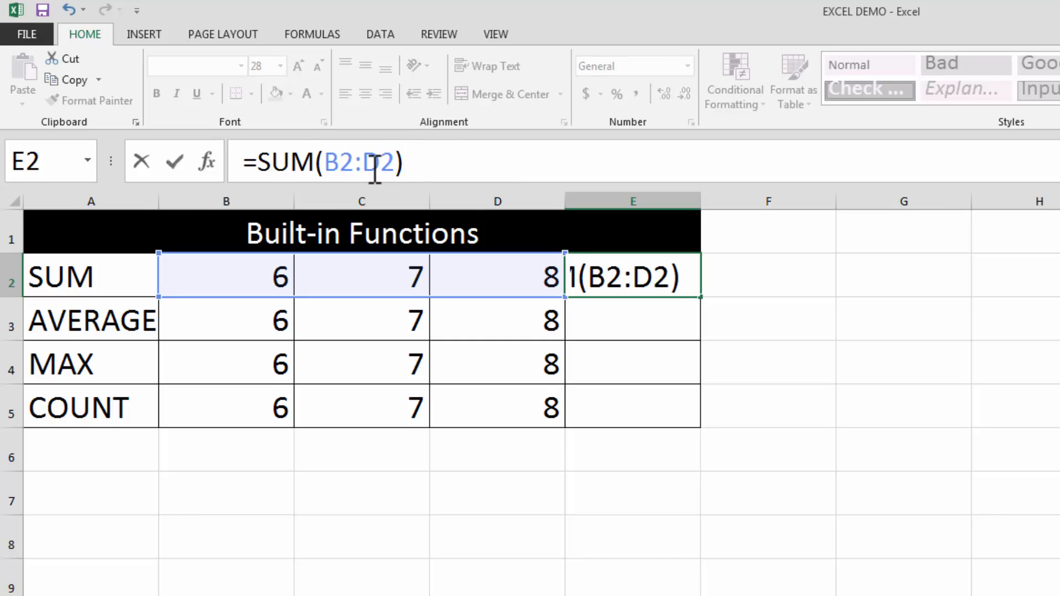
{"action": "left_click", "coordinate": [173, 167]}
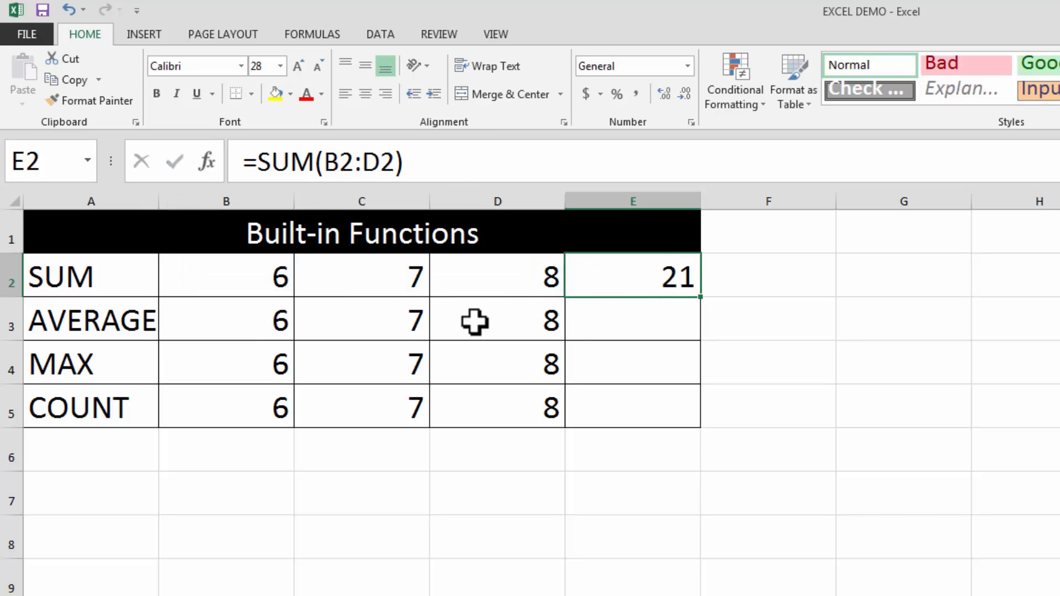
Enter the formula =AVERAGE(B3:D3) in cell E3 to average the values in the AVERAGE row
{"action": "left_click", "coordinate": [593, 324]}
{"action": "left_click", "coordinate": [455, 156]}
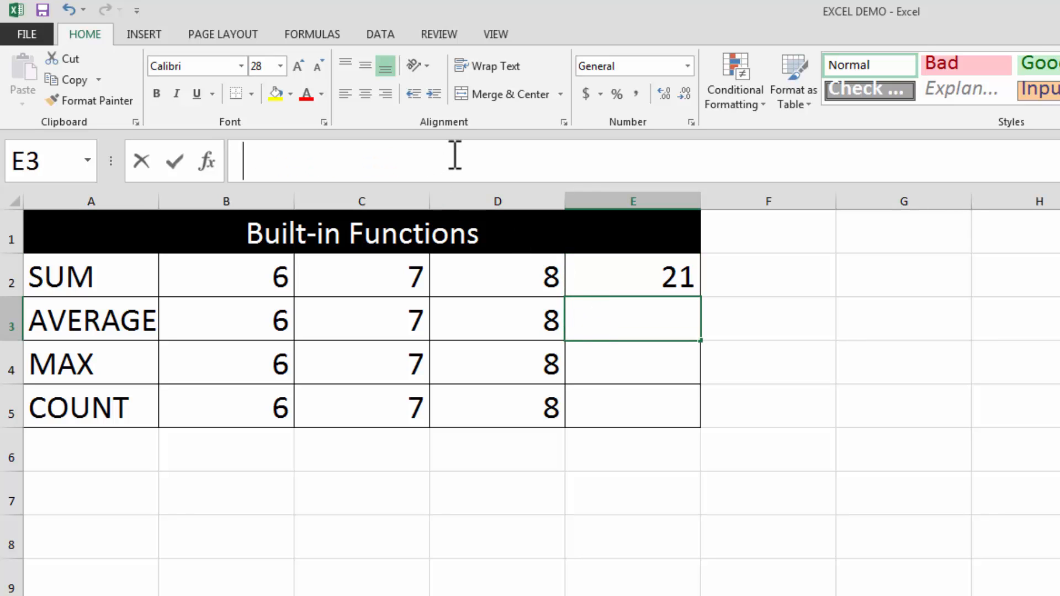
{"action": "type", "text": "="}
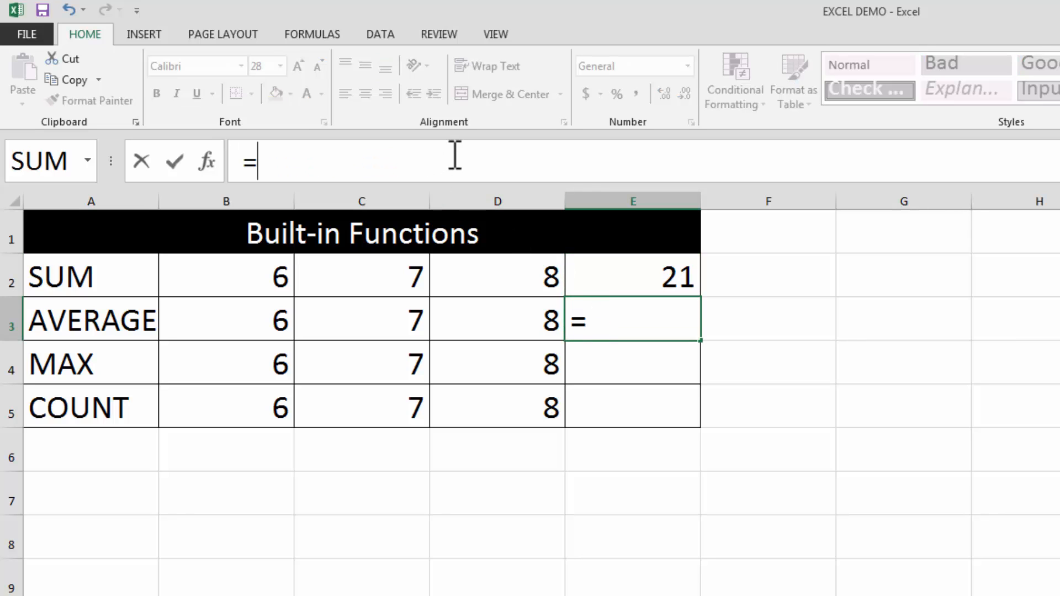
{"action": "type", "text": "AVER"}
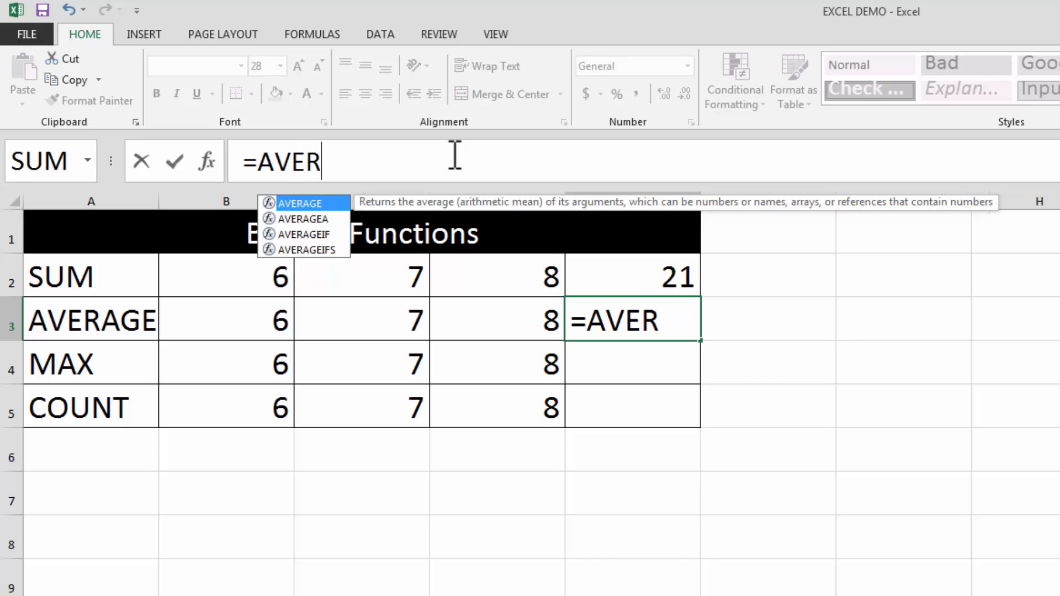
{"action": "type", "text": "AGE"}
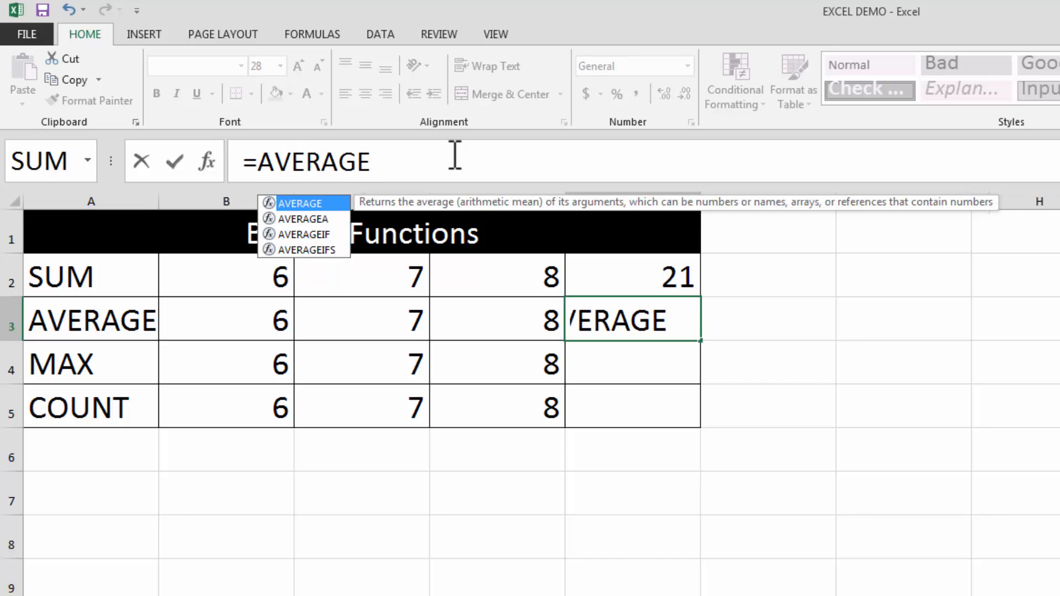
{"action": "type", "text": "("}
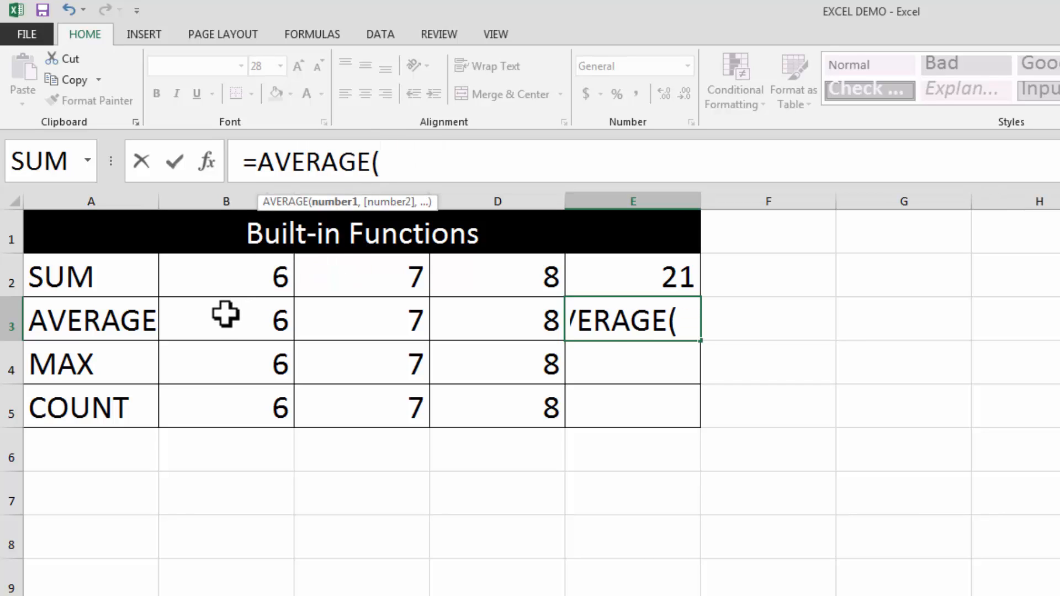
{"action": "left_click_drag", "start_coordinate": [226, 315], "coordinate": [476, 322]}
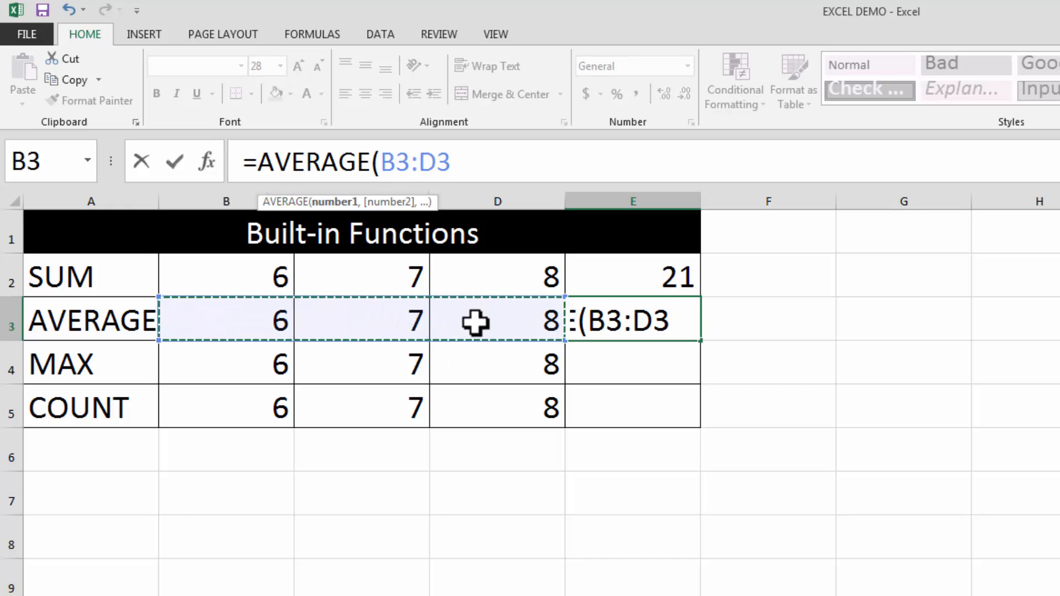
{"action": "type", "text": ")"}
{"action": "left_click", "coordinate": [181, 163]}
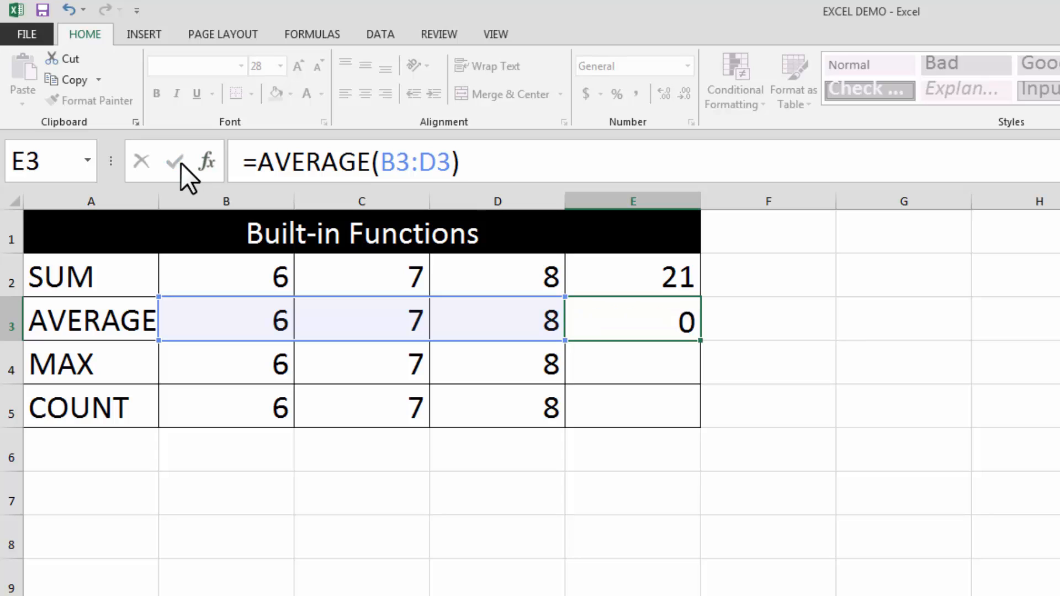
Enter the formula =MAX(B4:D4) in cell E4 to find the largest value in the MAX row
{"action": "left_click", "coordinate": [616, 360]}
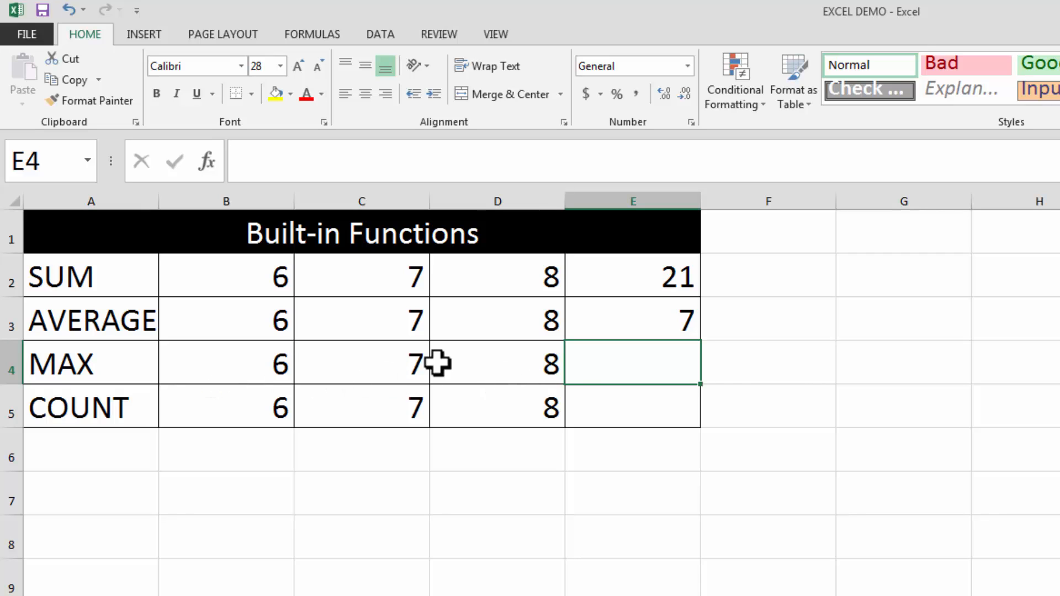
{"action": "left_click", "coordinate": [291, 164]}
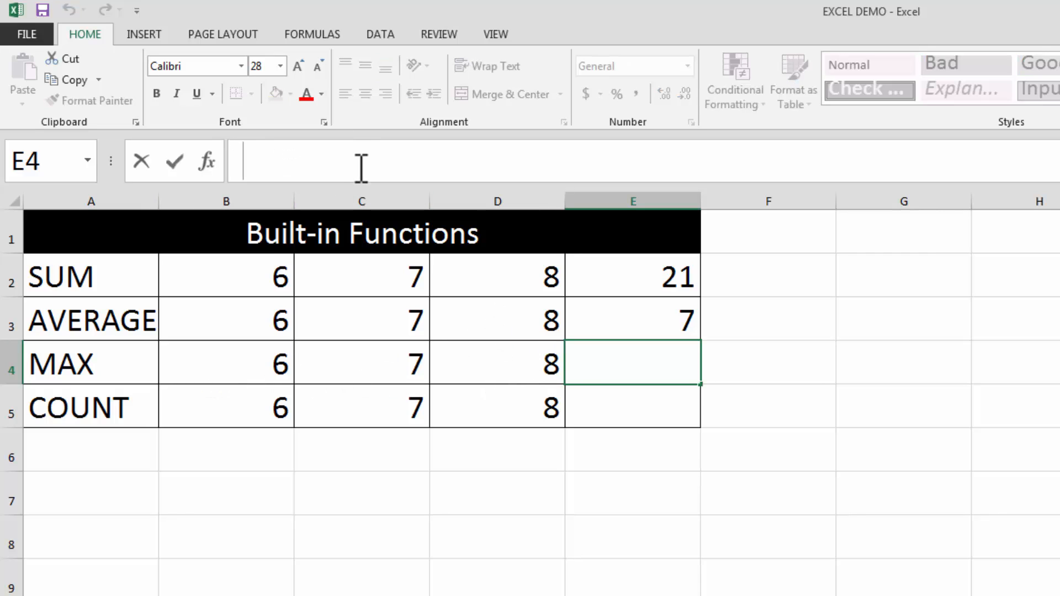
{"action": "type", "text": "="}
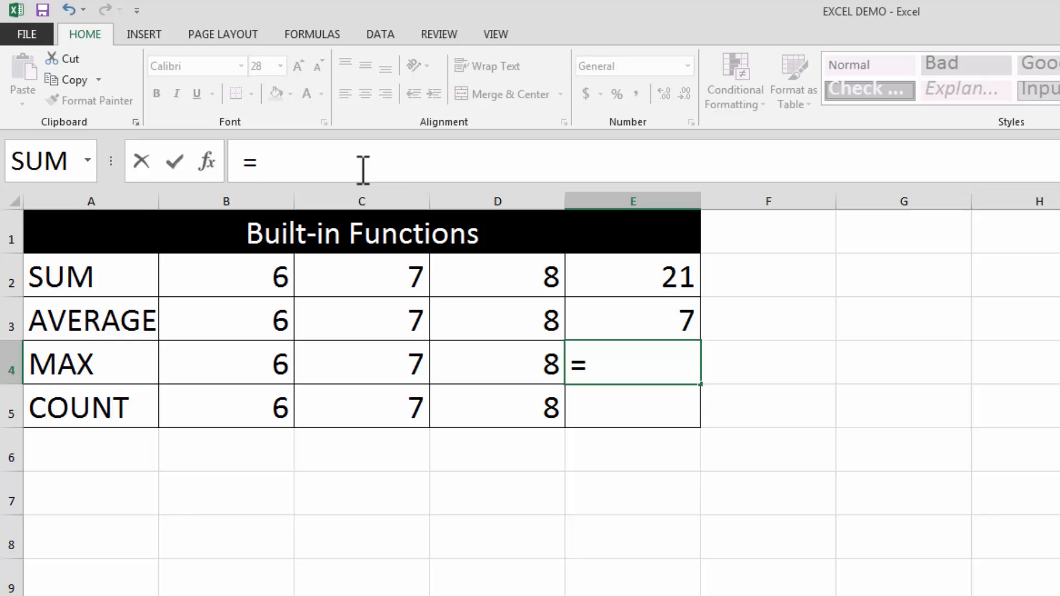
{"action": "type", "text": "MAX("}
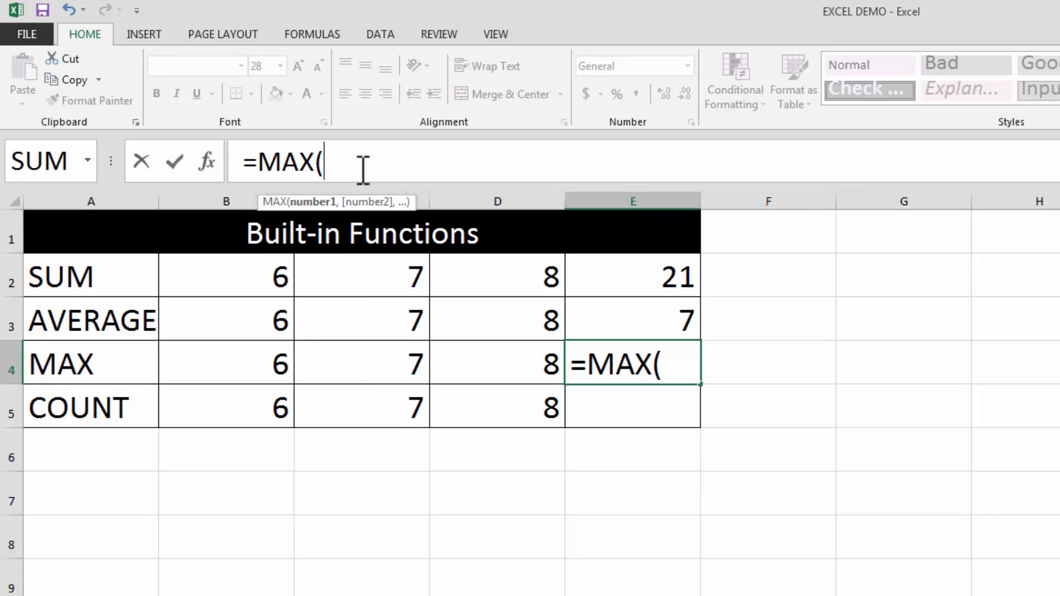
{"action": "left_click_drag", "start_coordinate": [225, 367], "coordinate": [464, 367]}
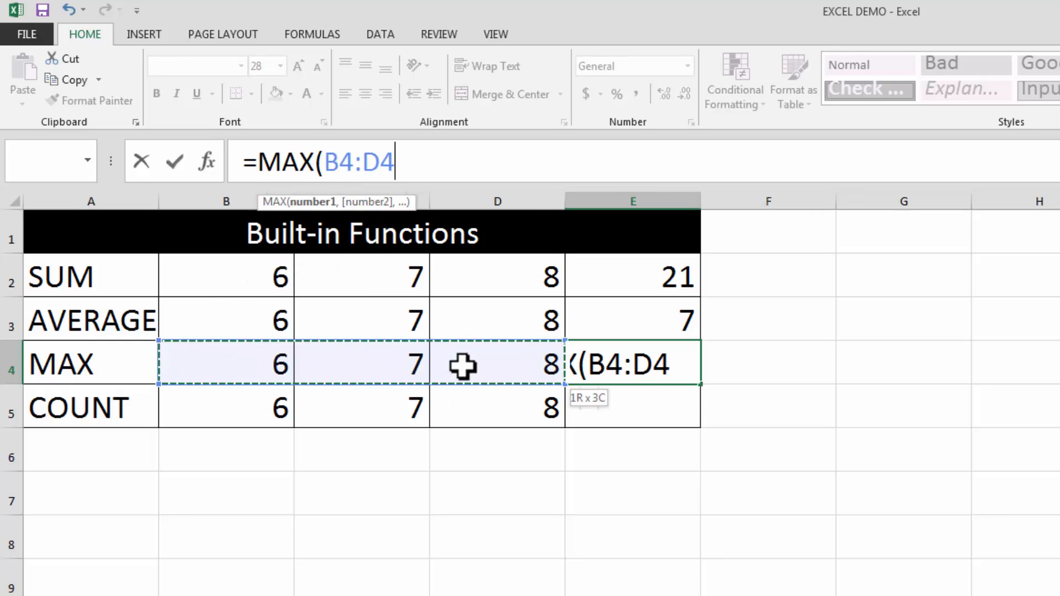
{"action": "type", "text": ")"}
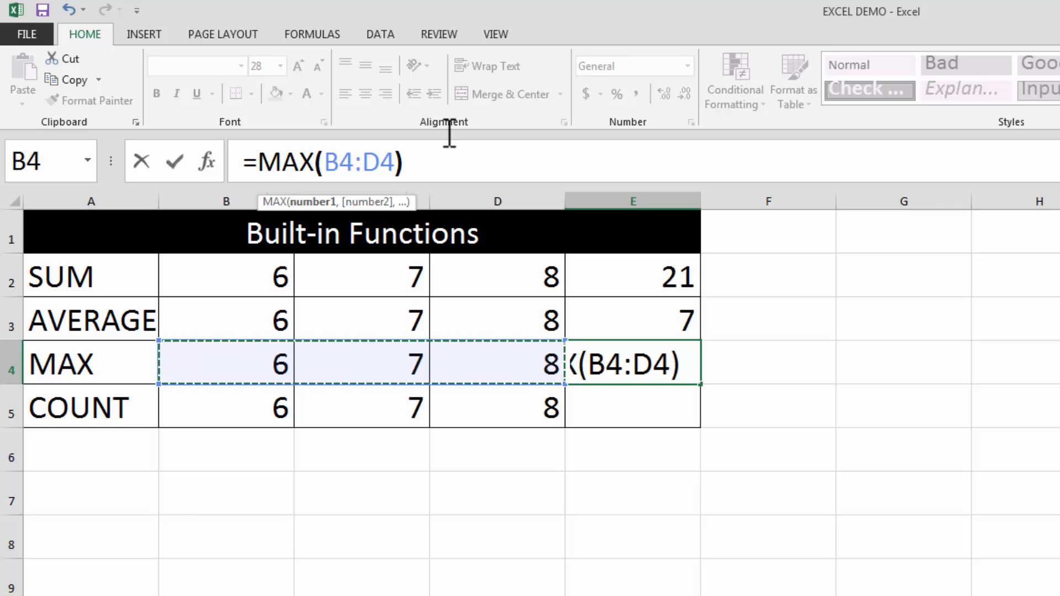
{"action": "left_click", "coordinate": [176, 165]}
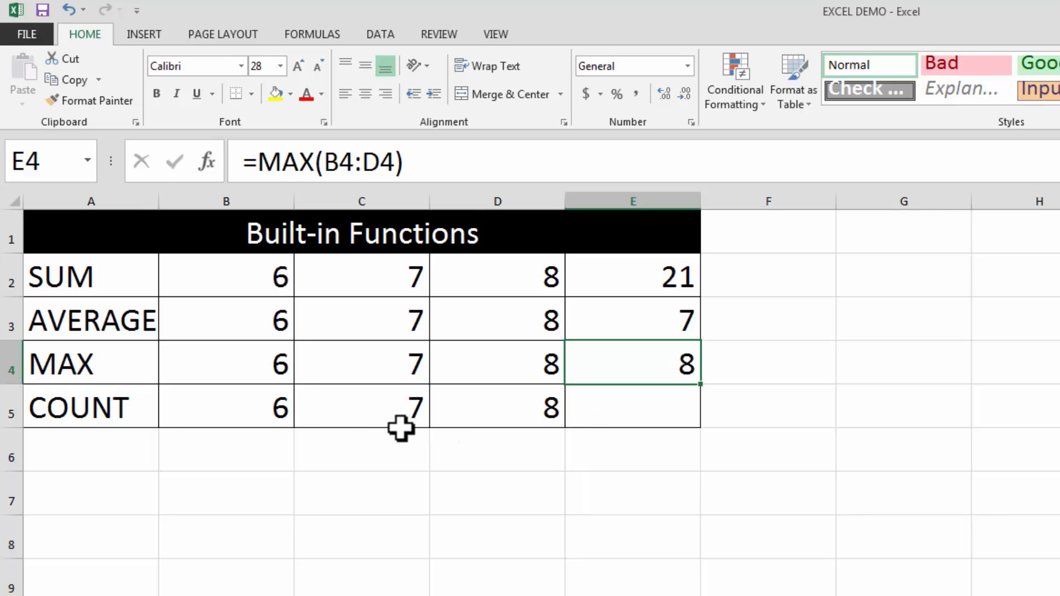
Enter the formula =COUNT(B5:D5) in cell E5 to count the numeric cells in the COUNT row
{"action": "left_click", "coordinate": [581, 394]}
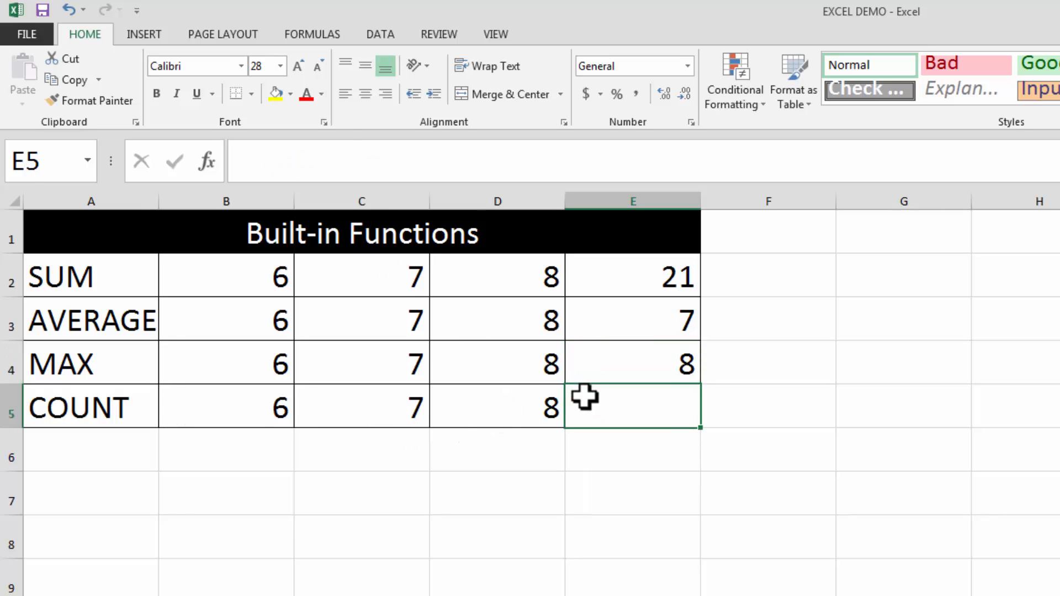
{"action": "left_click", "coordinate": [364, 160]}
{"action": "type", "text": "="}
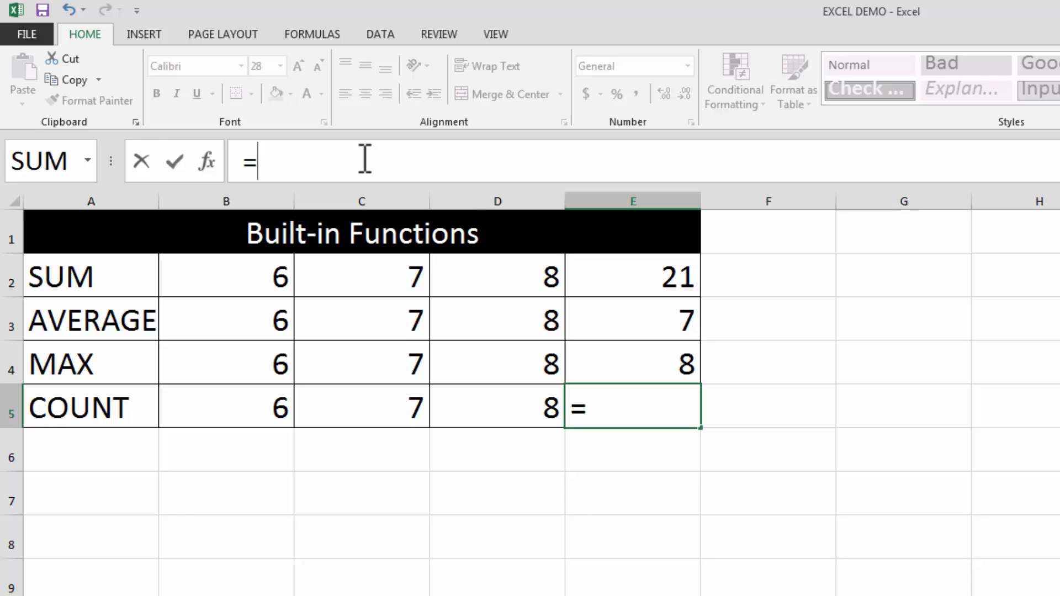
{"action": "type", "text": "COUNT"}
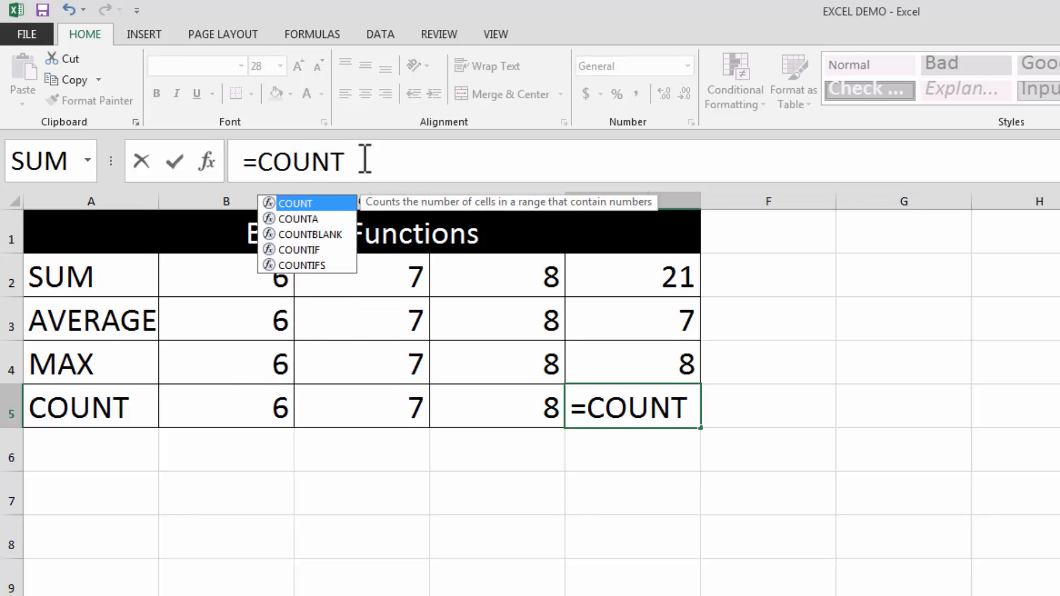
{"action": "type", "text": "("}
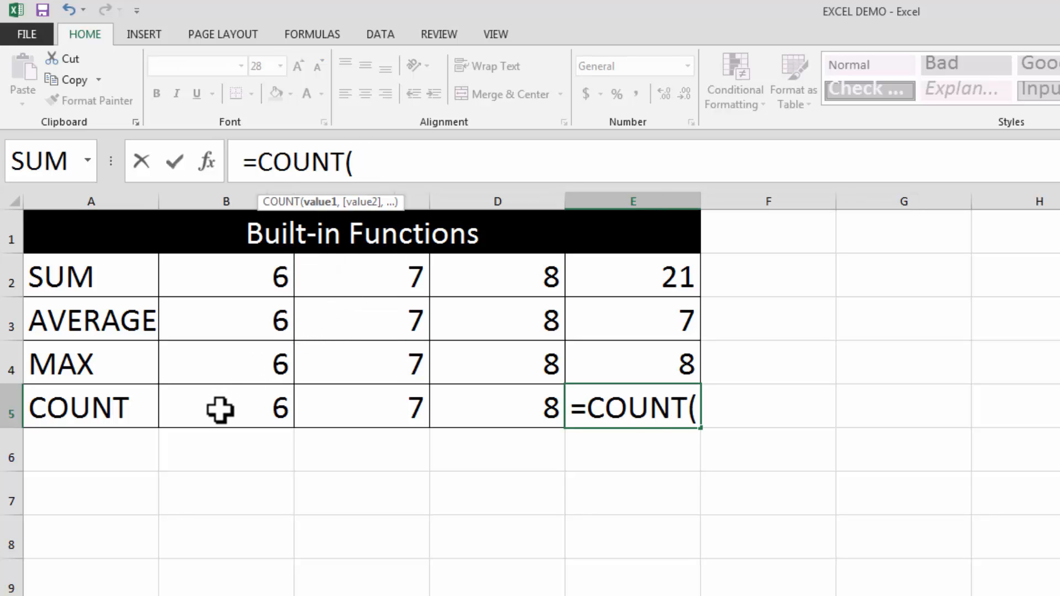
{"action": "left_click_drag", "start_coordinate": [219, 409], "coordinate": [496, 411]}
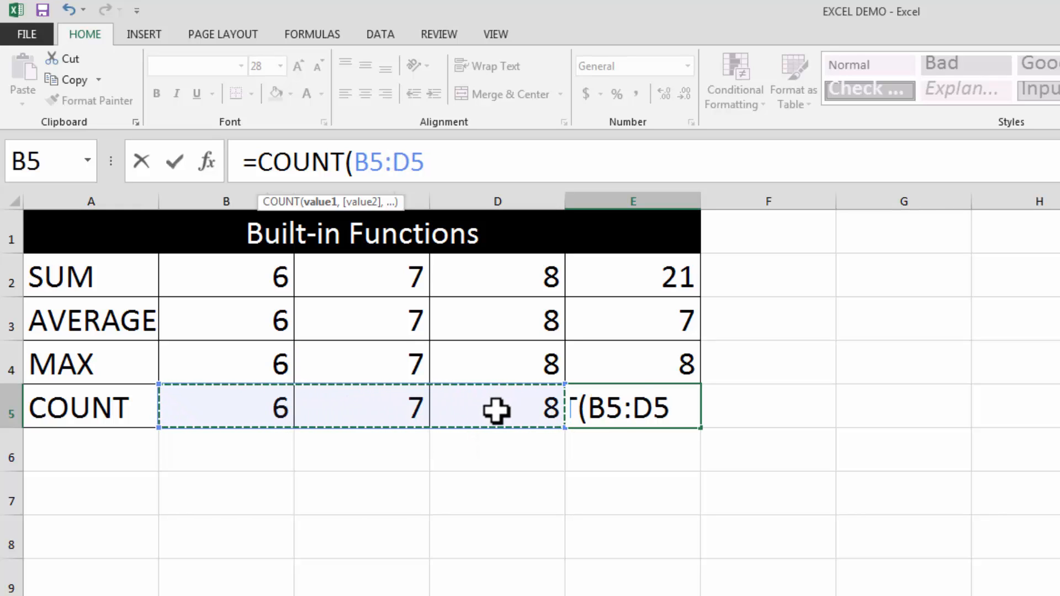
{"action": "type", "text": ")"}
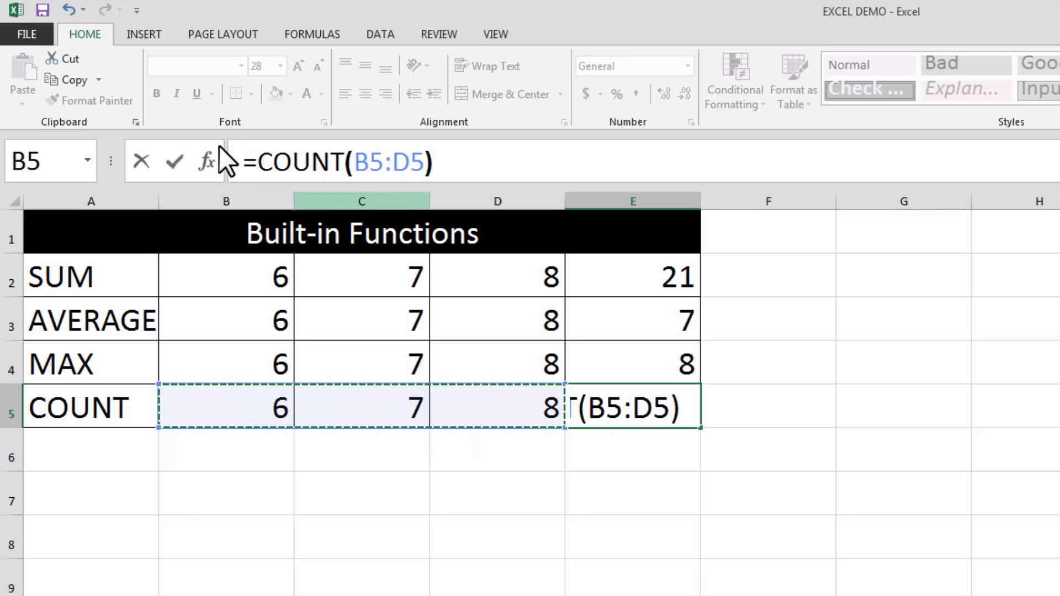
{"action": "left_click", "coordinate": [178, 161]}
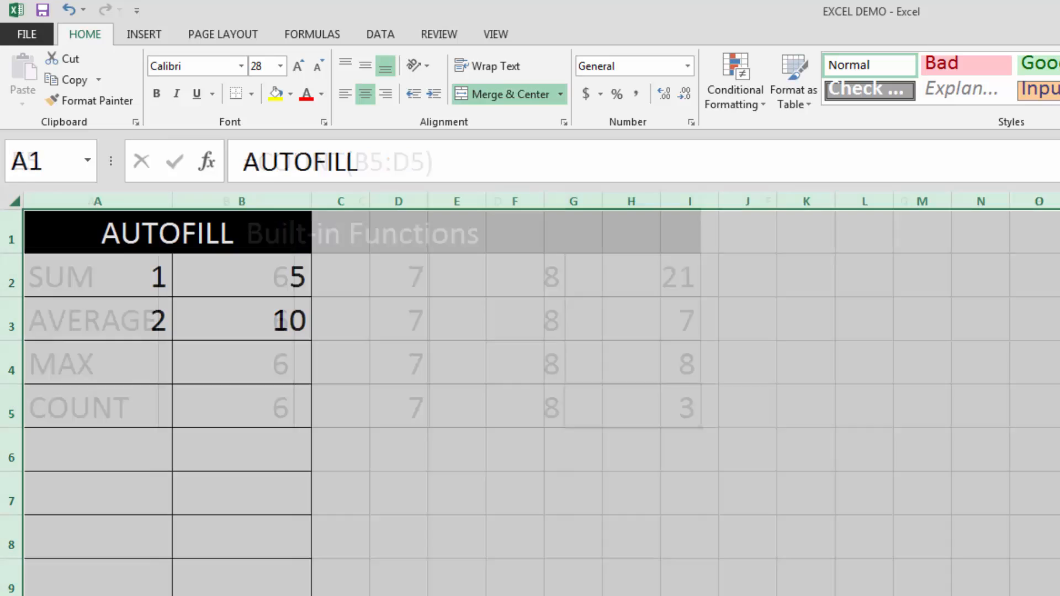
AutoFill column A down from the starting values 1 and 2 in A2:A3, continuing the series past row 15
{"action": "left_click", "coordinate": [126, 352]}
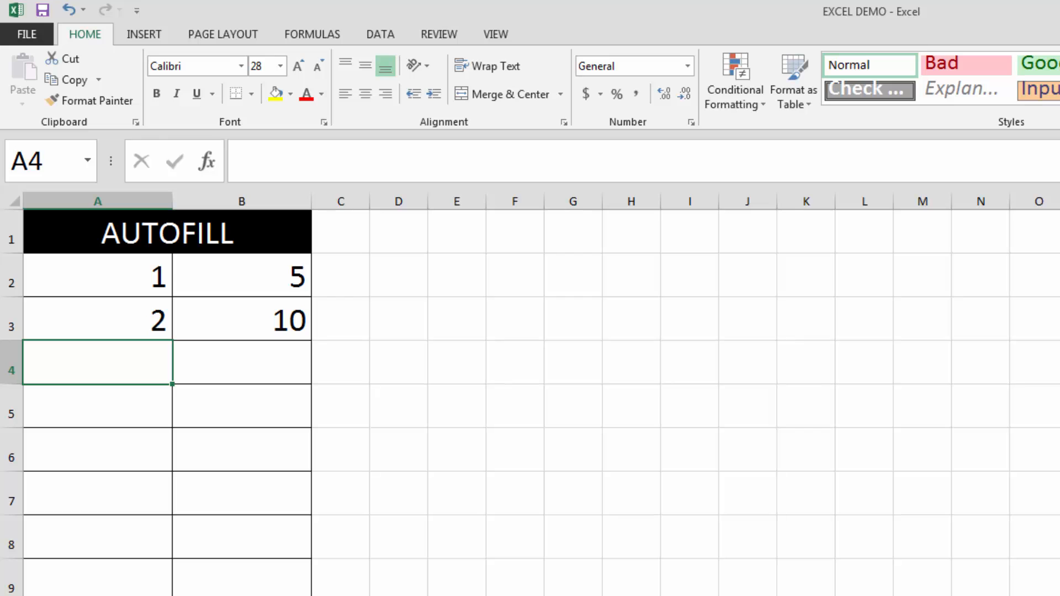
{"action": "scroll", "coordinate": [530, 398], "scroll_direction": "down", "scroll_amount": 20}
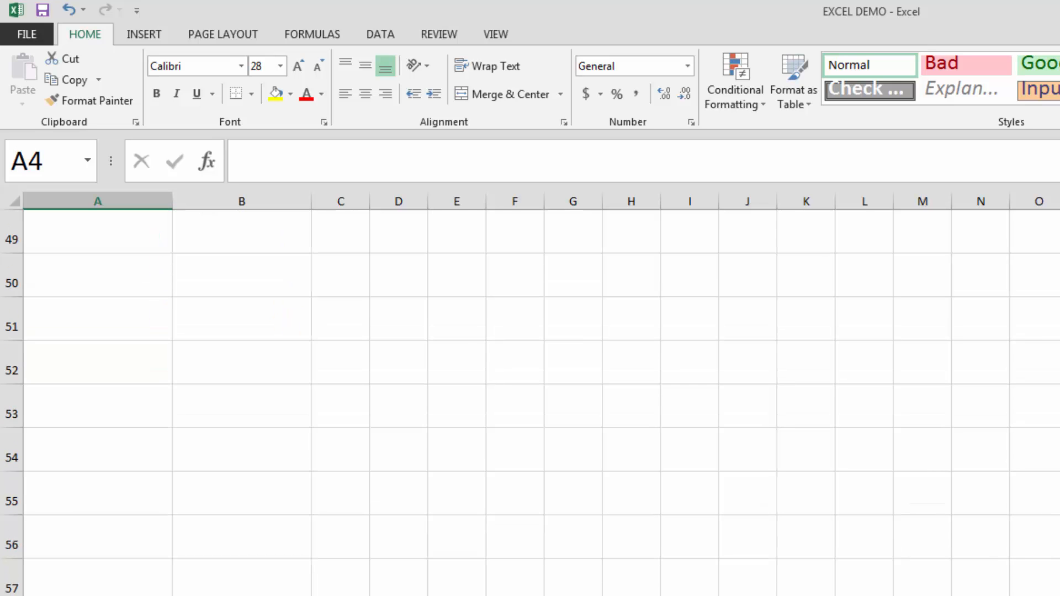
{"action": "scroll", "coordinate": [530, 397], "scroll_direction": "up", "scroll_amount": 20}
{"action": "scroll", "coordinate": [530, 398], "scroll_direction": "up", "scroll_amount": 4}
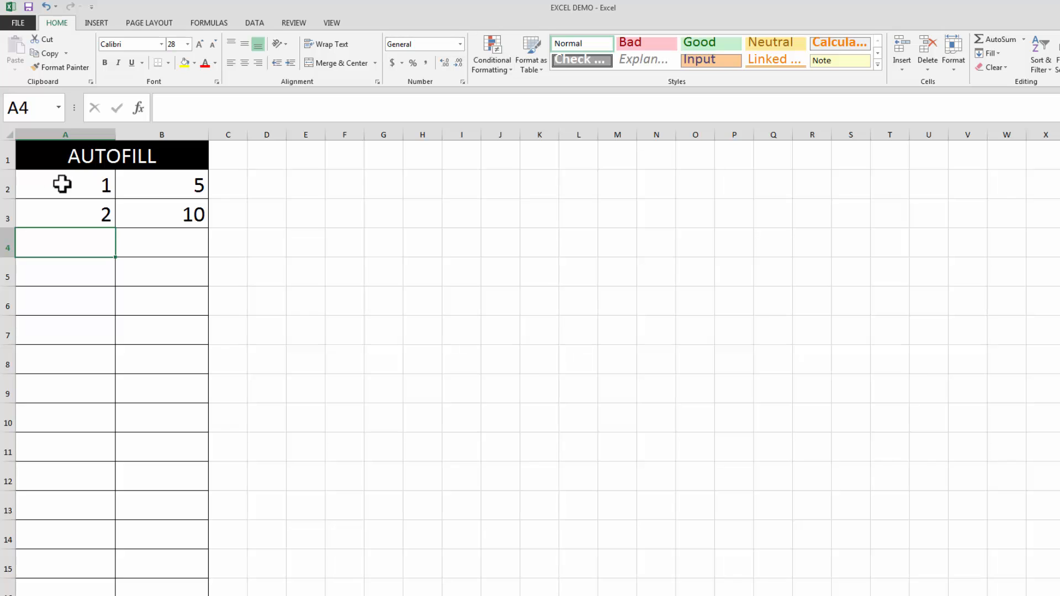
{"action": "left_click_drag", "start_coordinate": [62, 184], "coordinate": [59, 215]}
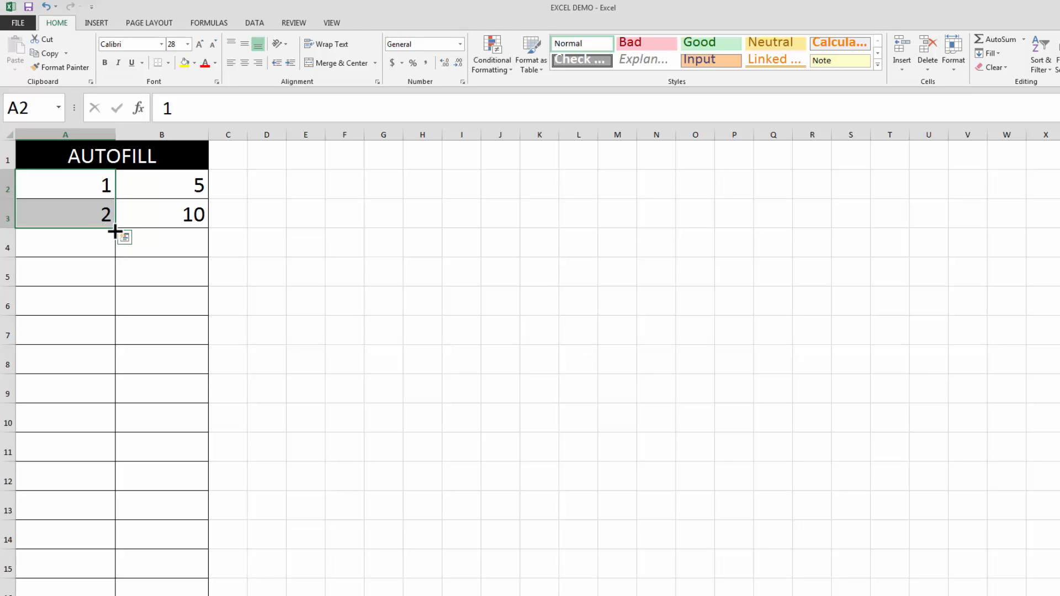
{"action": "left_click_drag", "start_coordinate": [115, 232], "coordinate": [109, 592]}
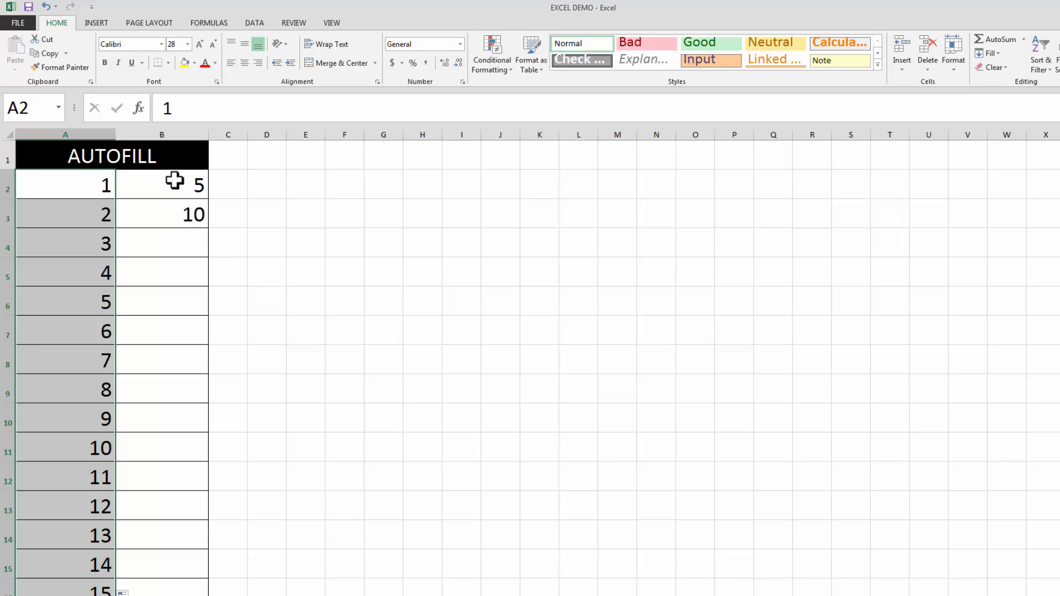
AutoFill column B down from the starting values 5 and 10 in B2:B3, continuing the series past row 15
{"action": "left_click_drag", "start_coordinate": [175, 180], "coordinate": [173, 211]}
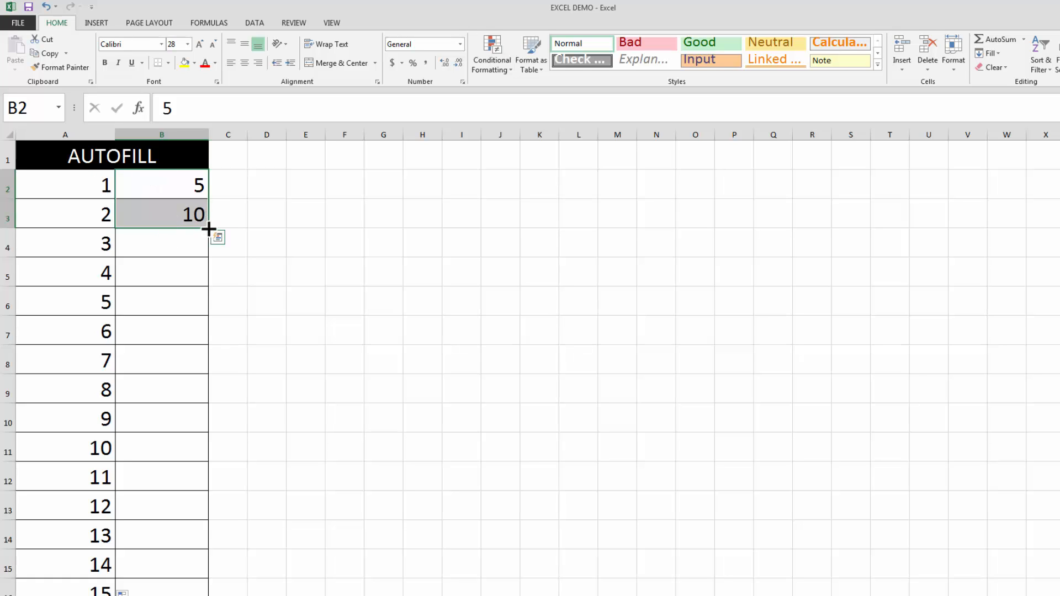
{"action": "left_click_drag", "start_coordinate": [209, 229], "coordinate": [180, 509]}
{"action": "scroll", "coordinate": [182, 467], "scroll_direction": "up", "scroll_amount": 1}
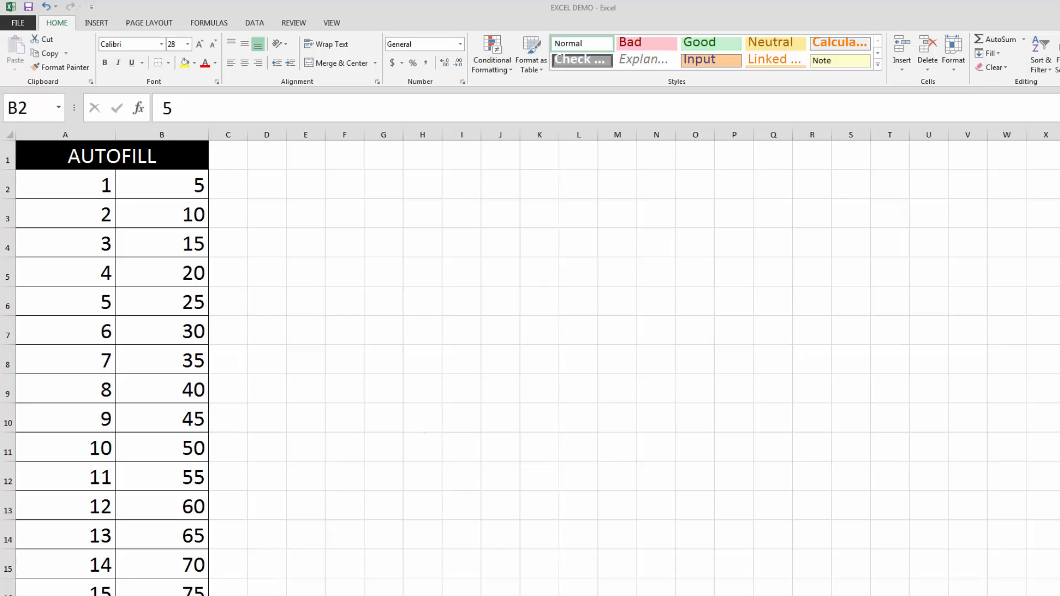
{"action": "key", "text": "ctrl+shift+Down"}
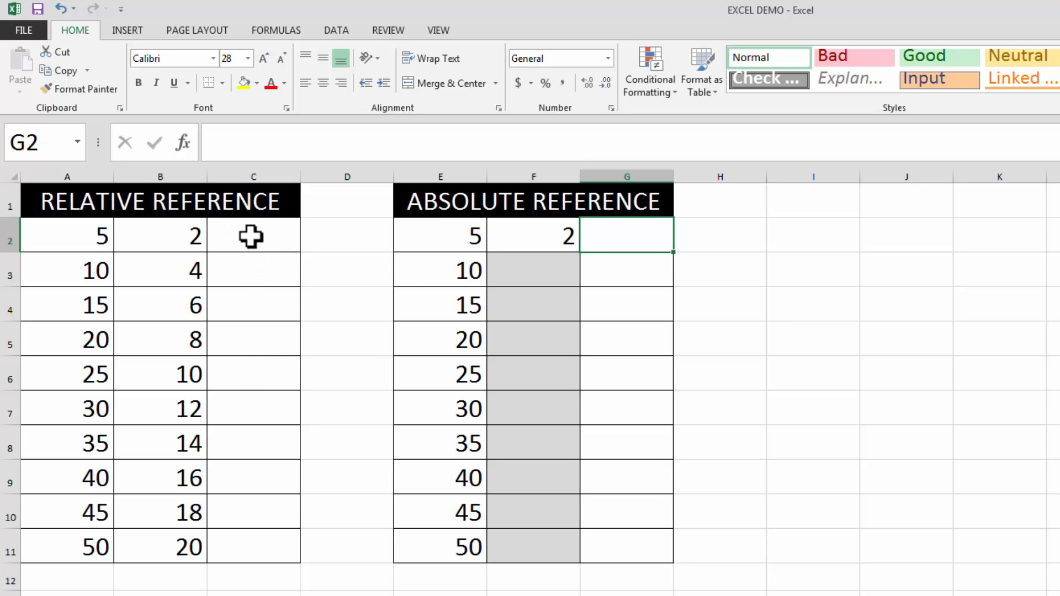
Enter the formula =A2+B2 in cell C2 of the RELATIVE REFERENCE table and fill it down to C11
{"action": "left_click", "coordinate": [251, 236]}
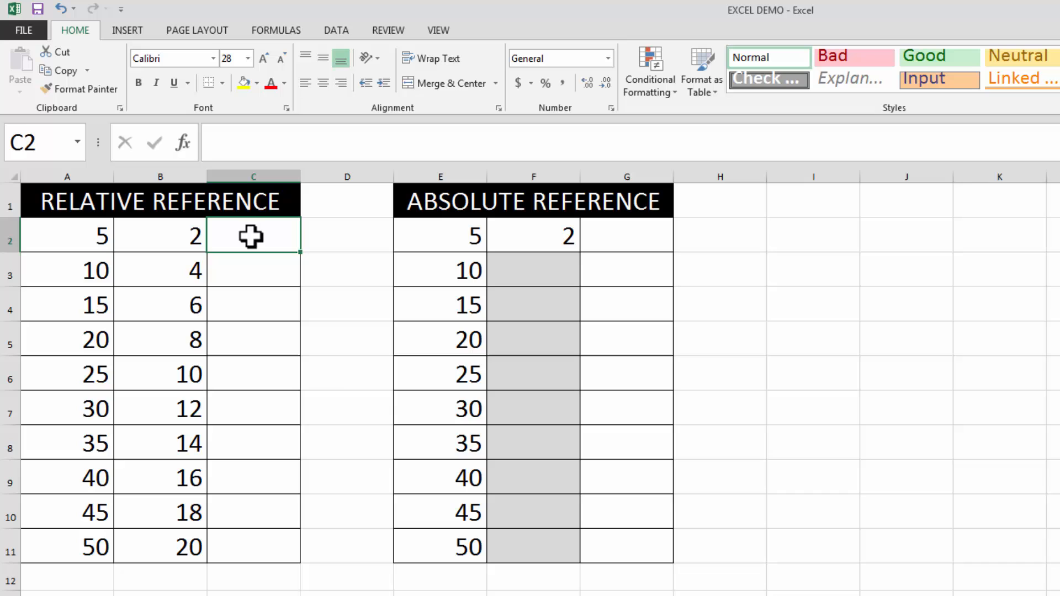
{"action": "left_click", "coordinate": [249, 138]}
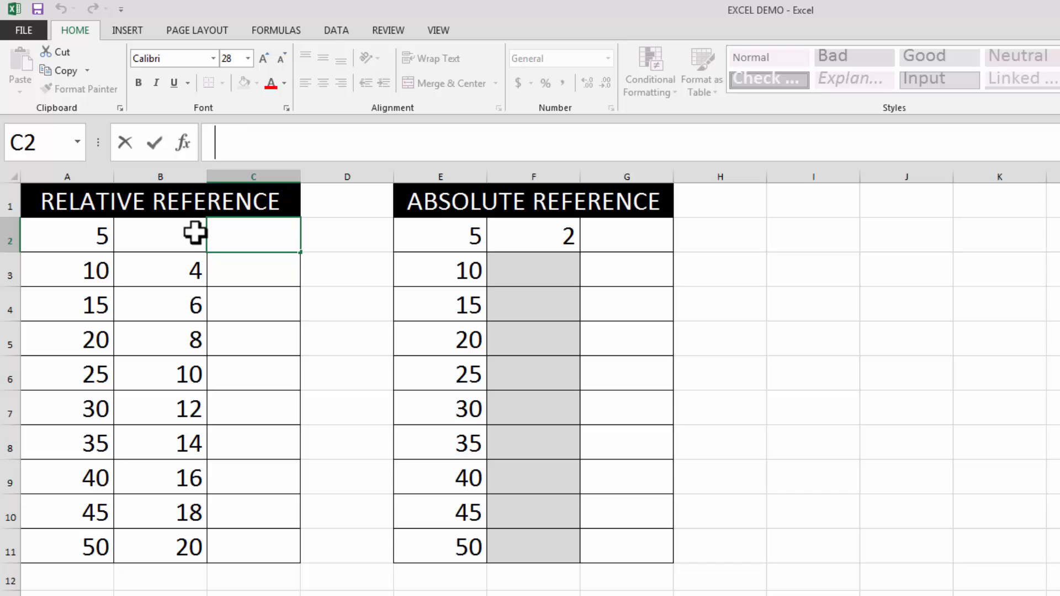
{"action": "type", "text": "="}
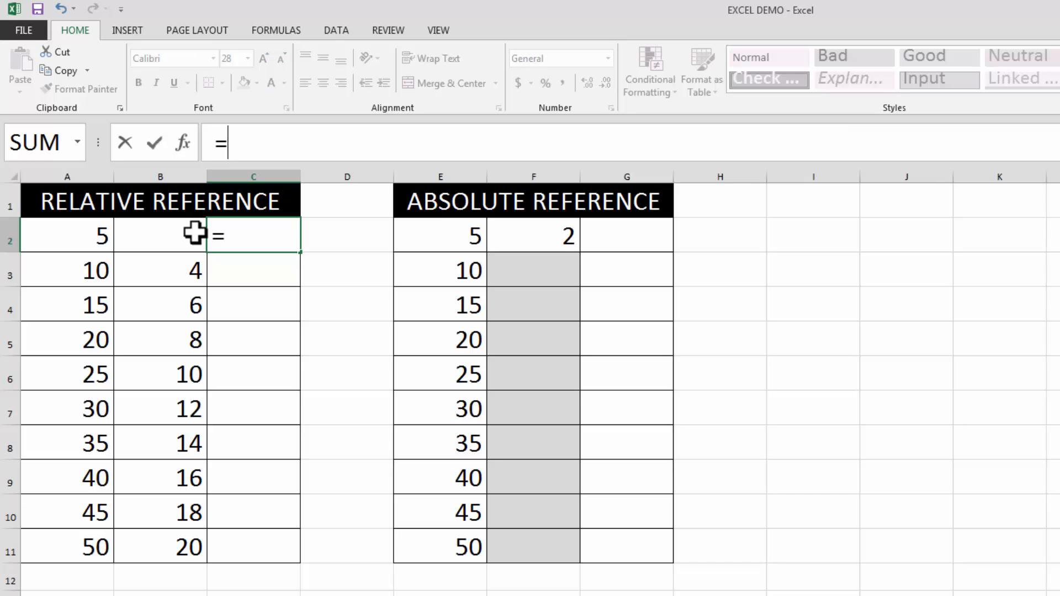
{"action": "left_click", "coordinate": [79, 239]}
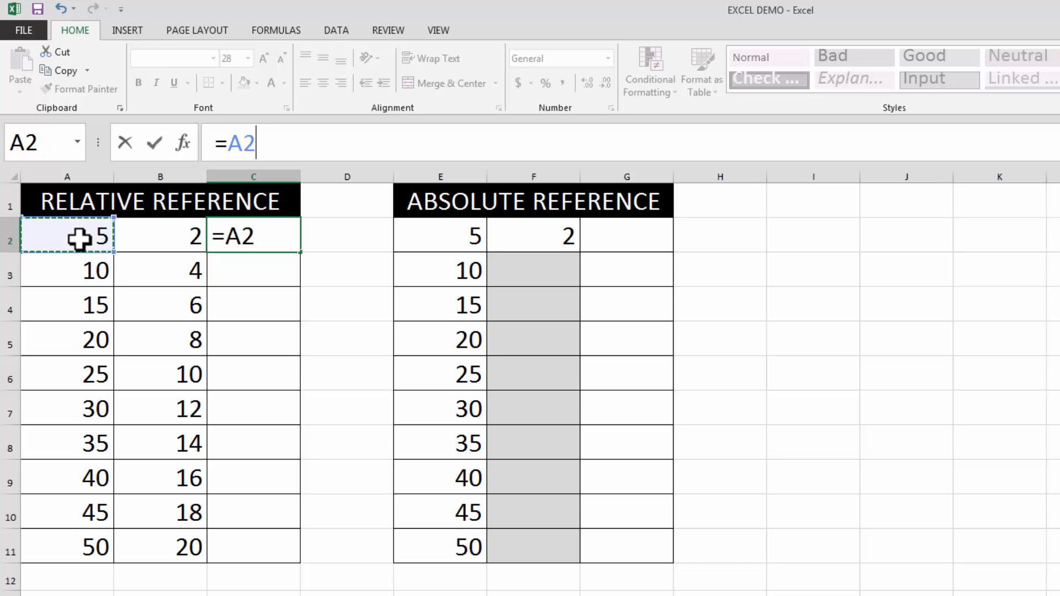
{"action": "type", "text": "+"}
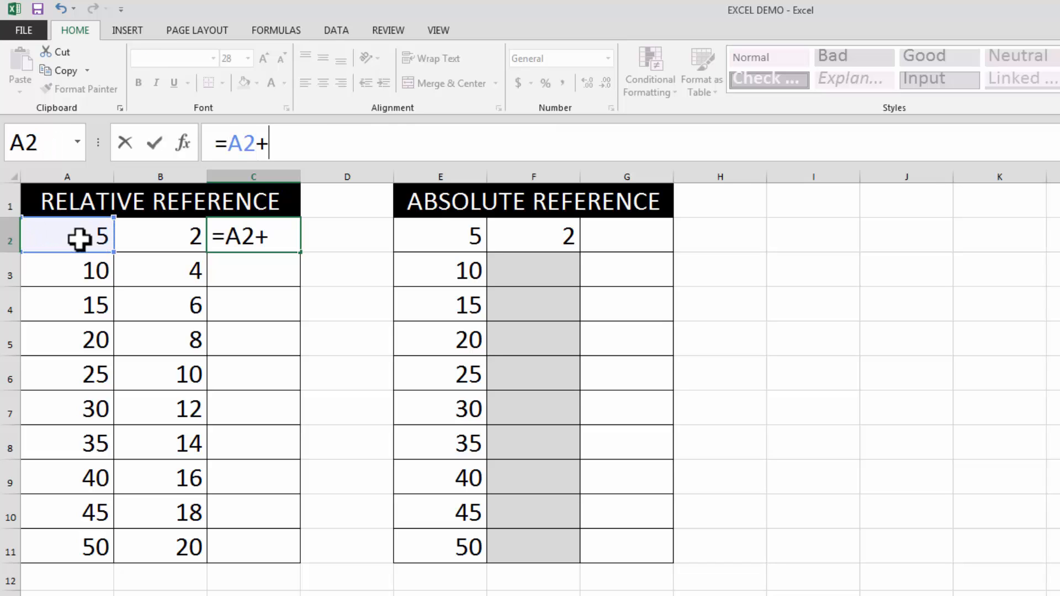
{"action": "left_click", "coordinate": [158, 237]}
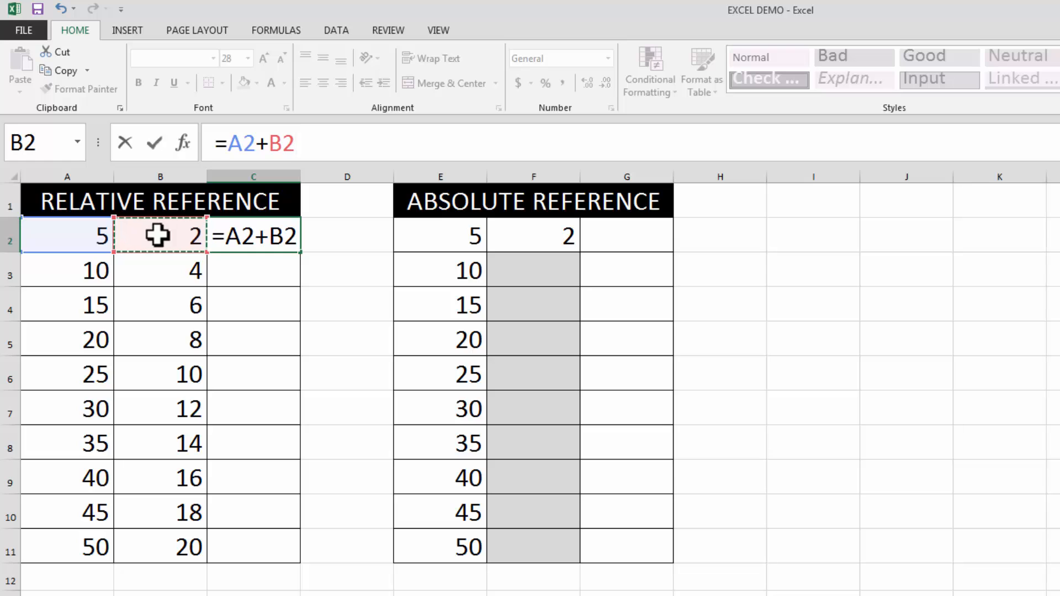
{"action": "left_click", "coordinate": [157, 144]}
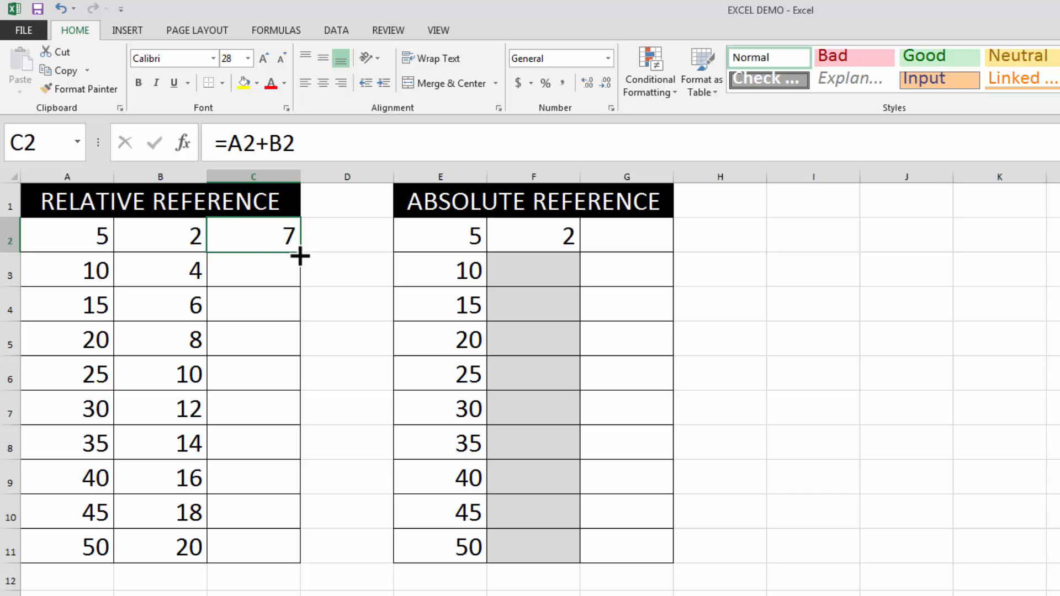
{"action": "left_click_drag", "start_coordinate": [301, 254], "coordinate": [298, 563]}
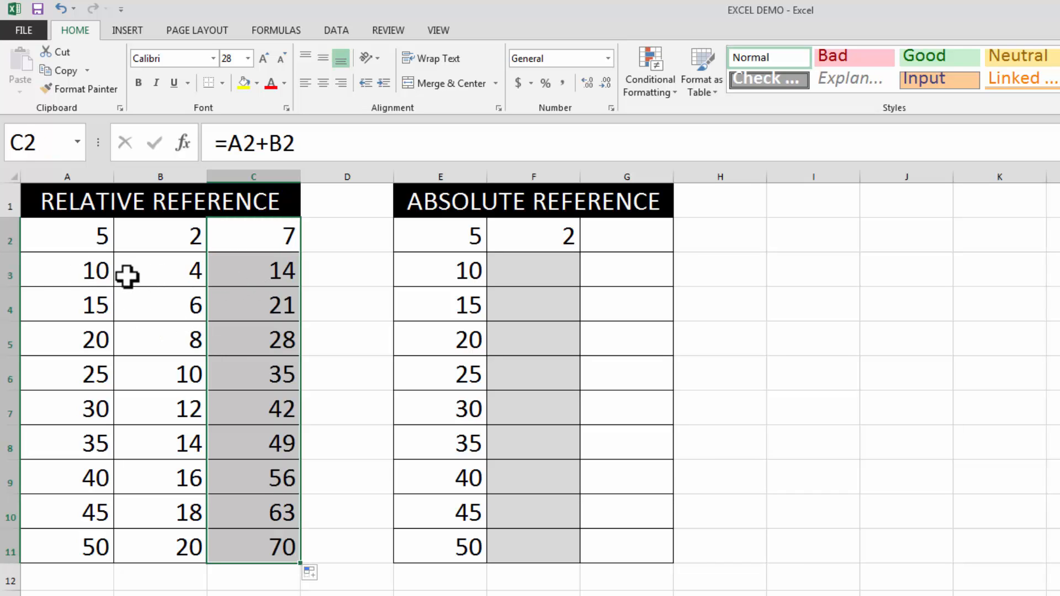
Examine the filled formulas in C3 to C11 to see how their cell references adjust for each row
{"action": "left_click", "coordinate": [264, 272]}
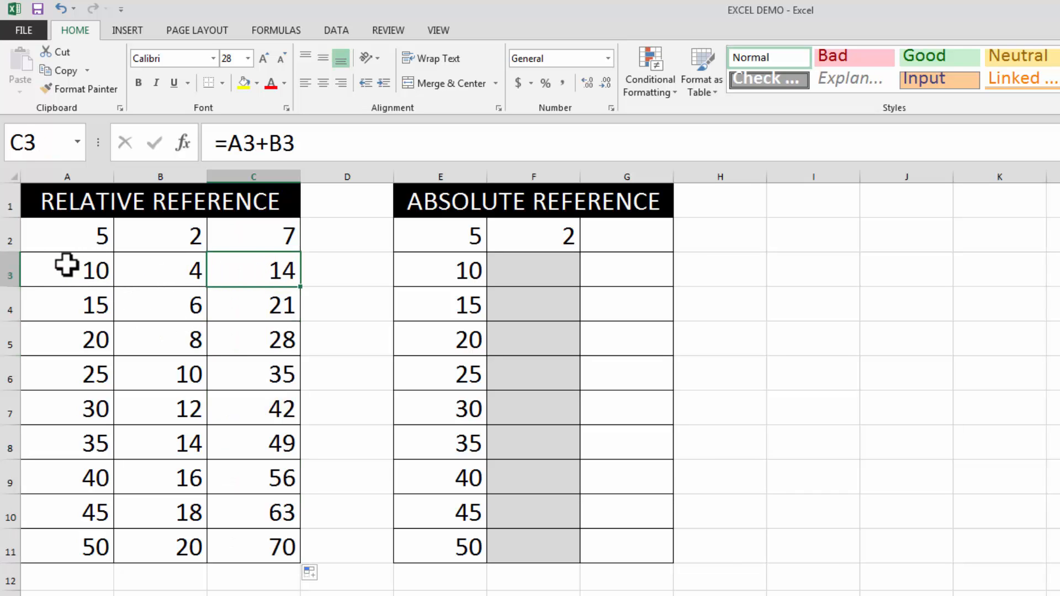
{"action": "left_click", "coordinate": [246, 143]}
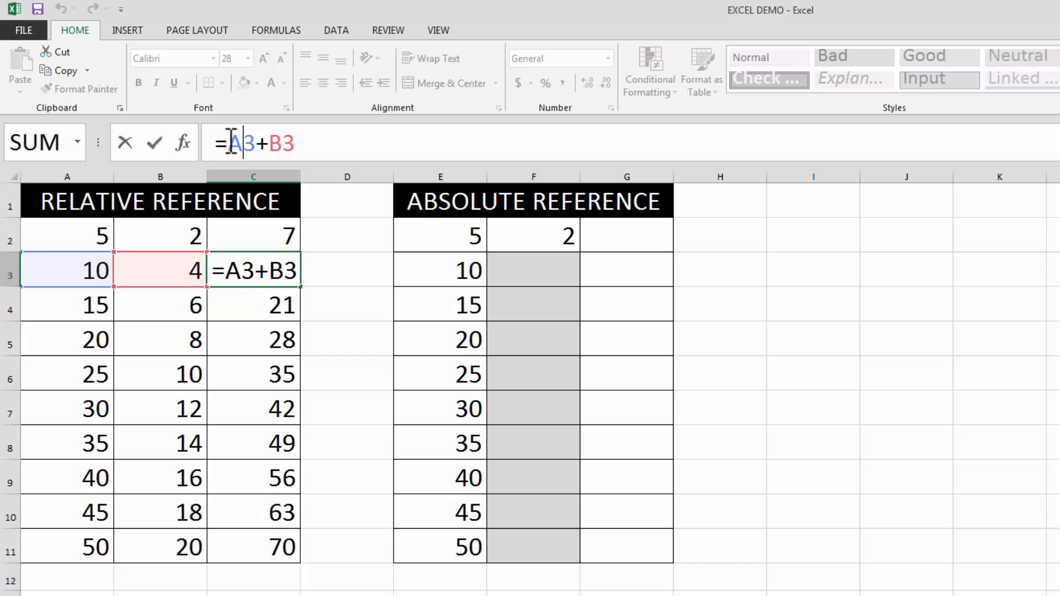
{"action": "key", "text": "Return"}
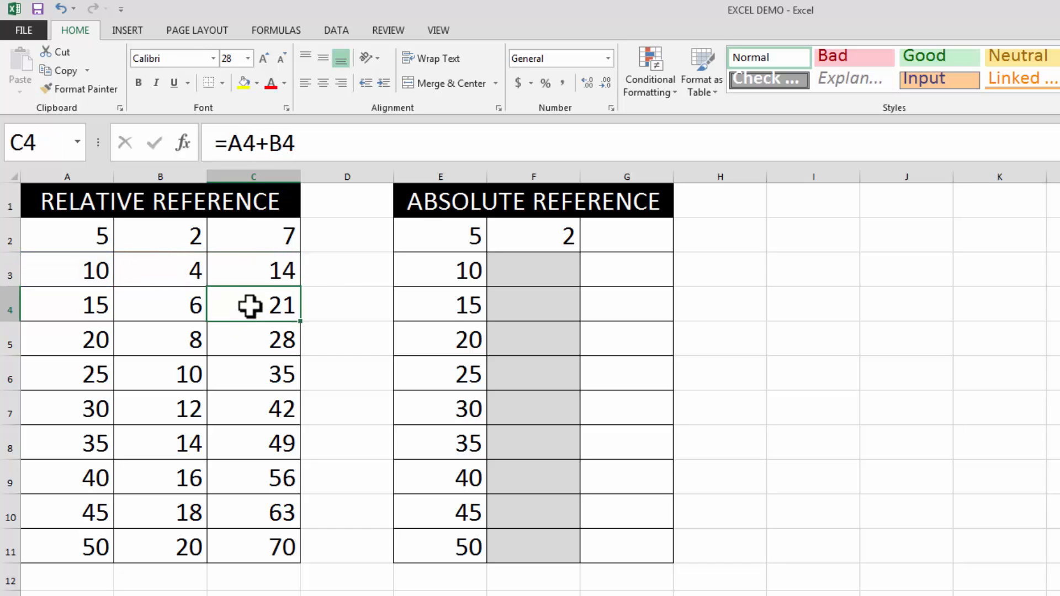
{"action": "left_click", "coordinate": [79, 302]}
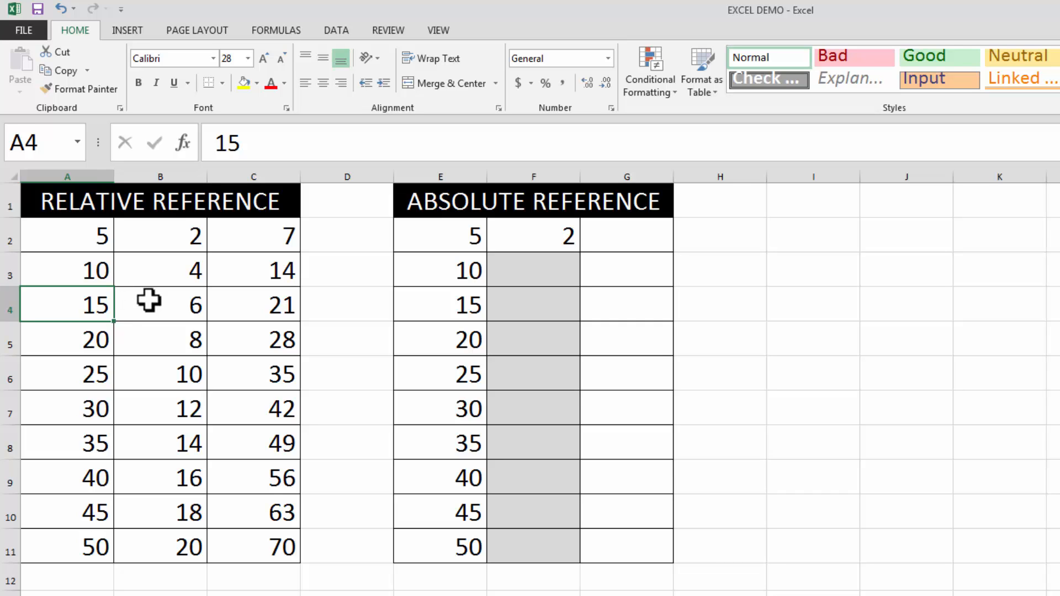
{"action": "left_click", "coordinate": [148, 301]}
{"action": "left_click", "coordinate": [256, 300]}
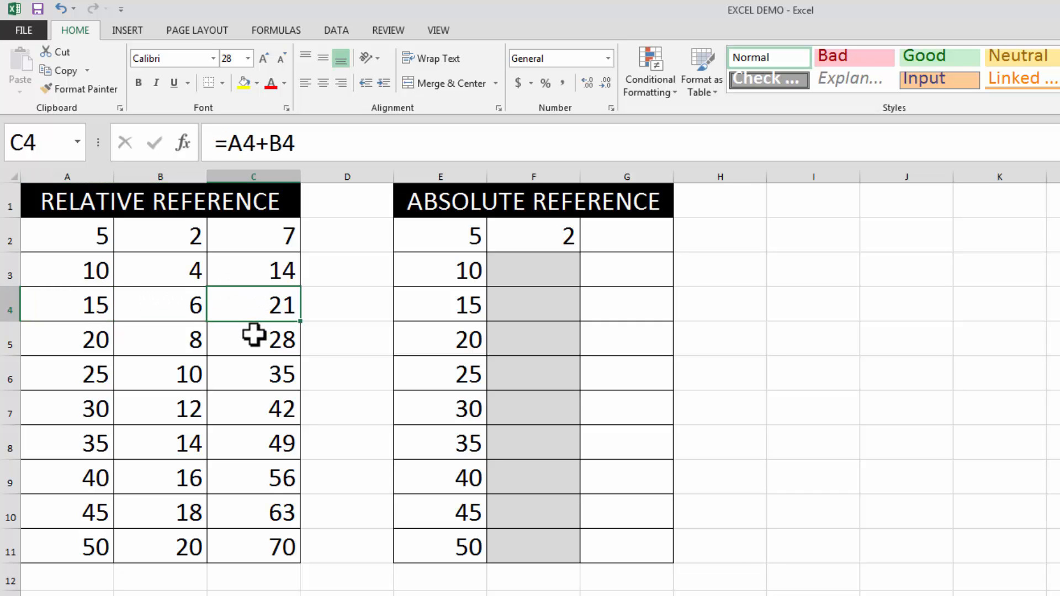
{"action": "left_click", "coordinate": [254, 334]}
{"action": "left_click", "coordinate": [245, 368]}
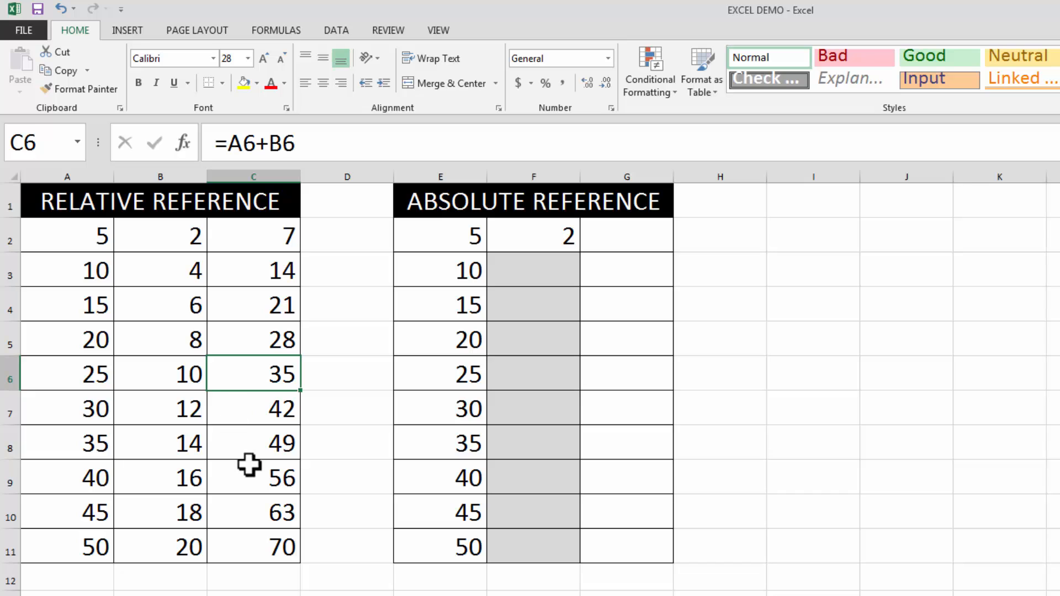
{"action": "left_click", "coordinate": [250, 420]}
{"action": "left_click", "coordinate": [249, 453]}
{"action": "left_click", "coordinate": [250, 489]}
{"action": "left_click", "coordinate": [245, 520]}
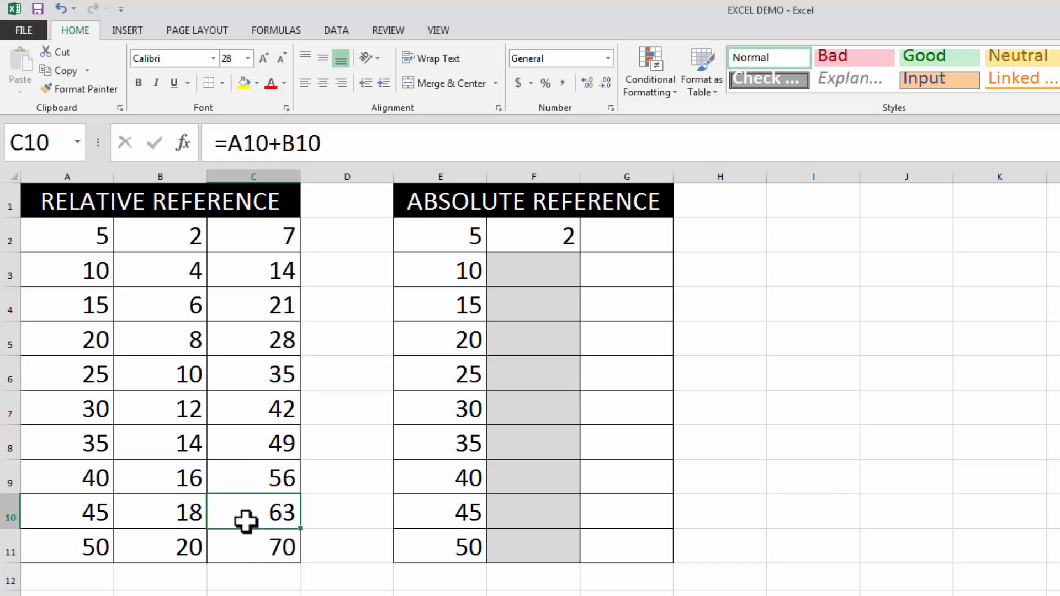
{"action": "left_click", "coordinate": [246, 547]}
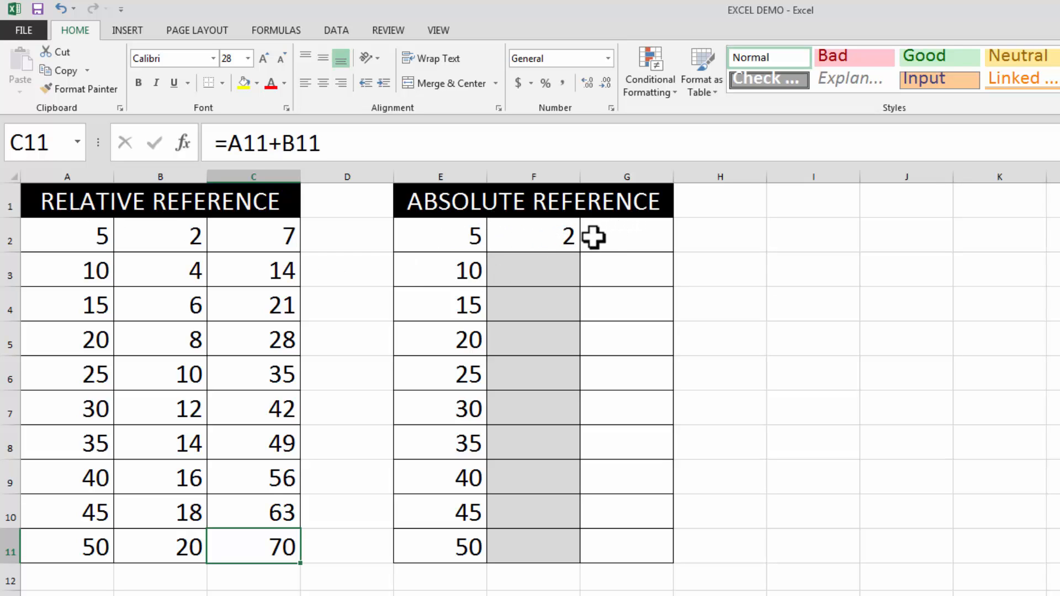
Enter the formula =E2+F2 in cell G2 of the ABSOLUTE REFERENCE table and fill it down to G11
{"action": "left_click", "coordinate": [616, 234]}
{"action": "left_click", "coordinate": [315, 136]}
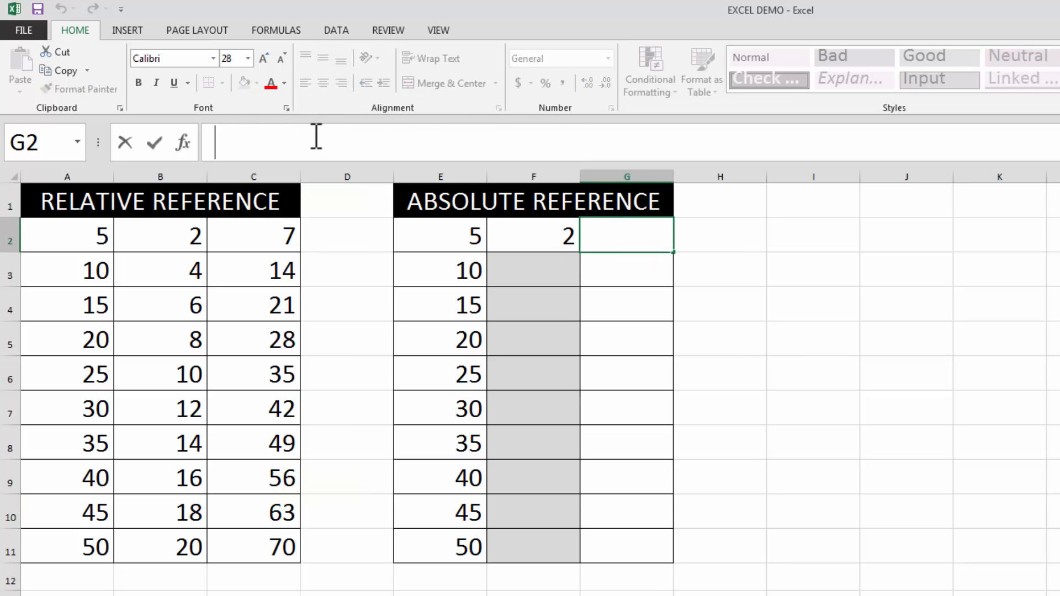
{"action": "type", "text": "="}
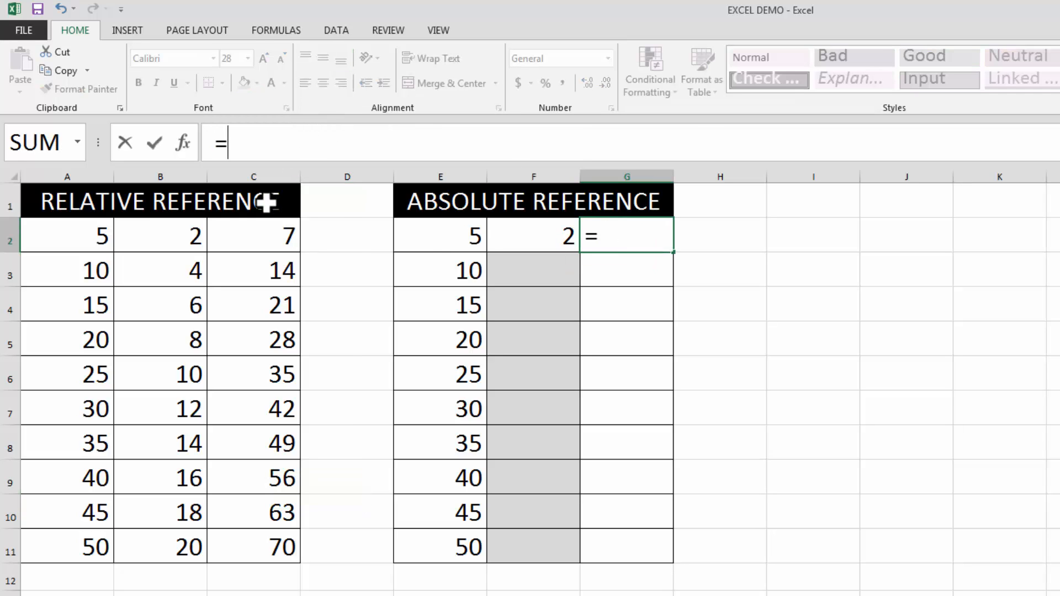
{"action": "left_click", "coordinate": [448, 237]}
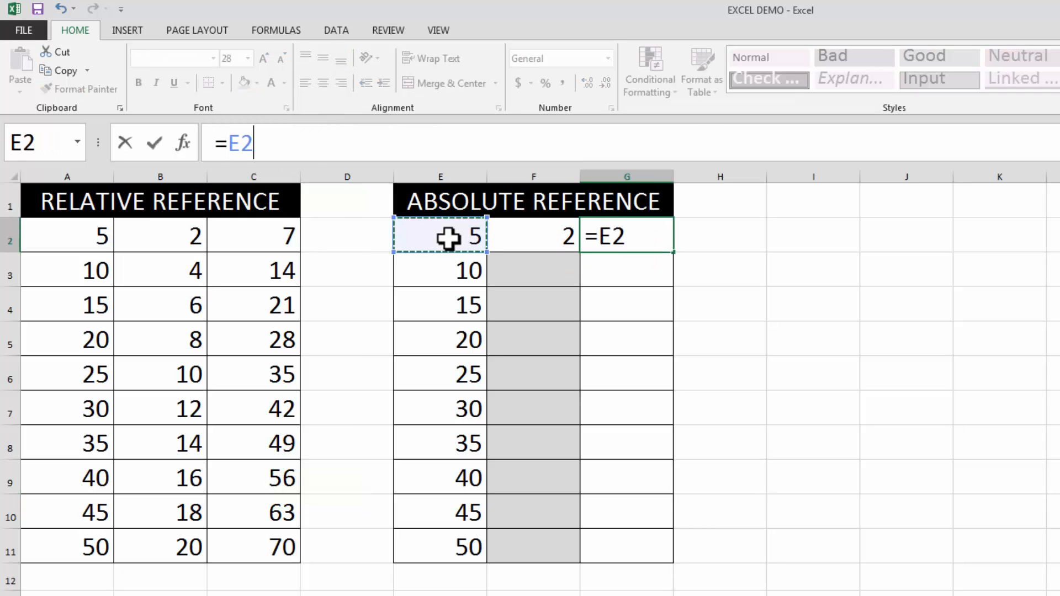
{"action": "left_click", "coordinate": [497, 151]}
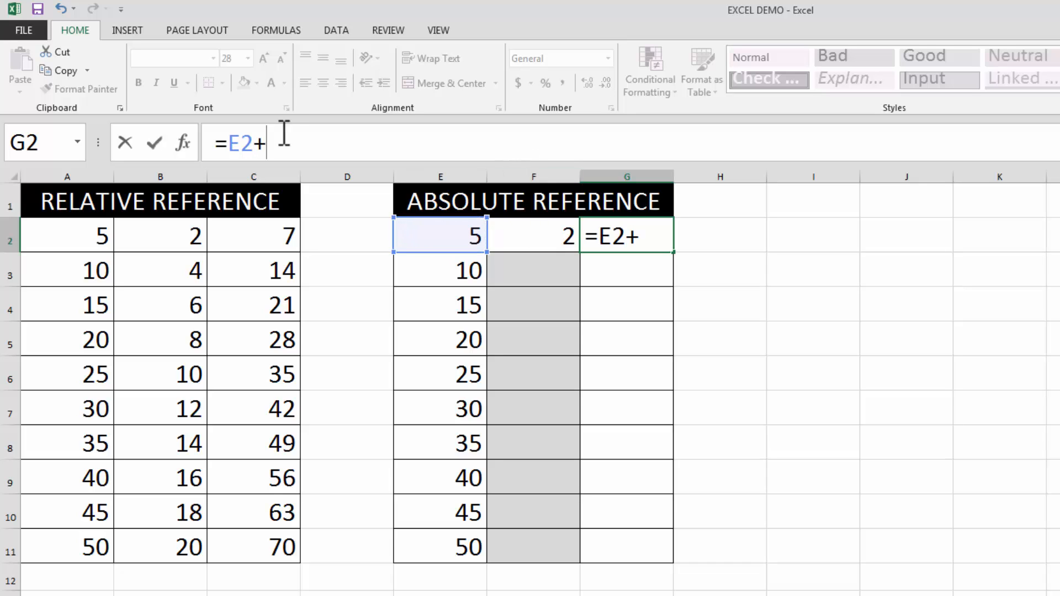
{"action": "left_click", "coordinate": [541, 238]}
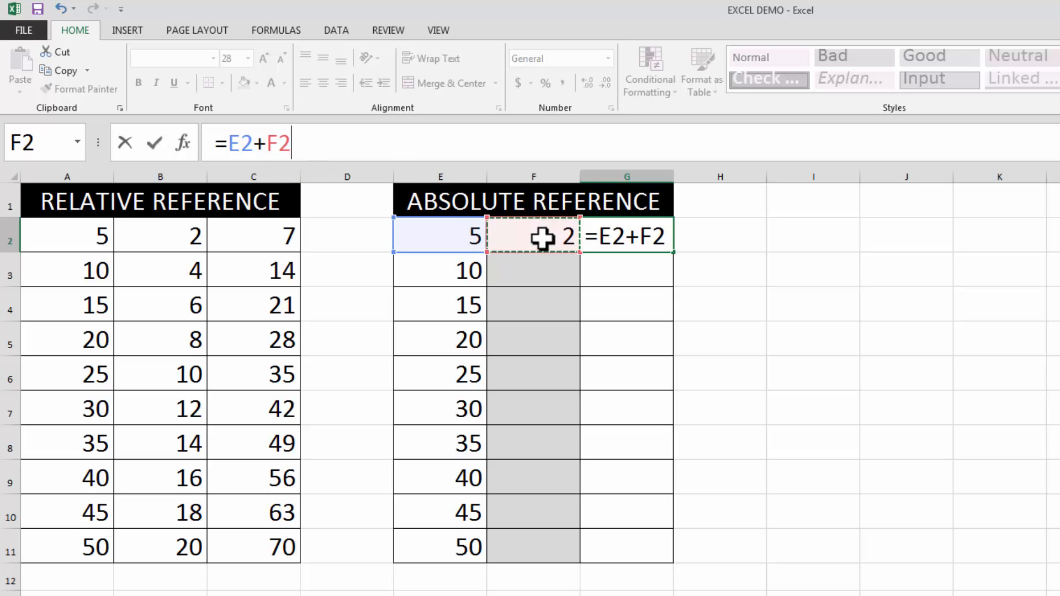
{"action": "left_click", "coordinate": [154, 142]}
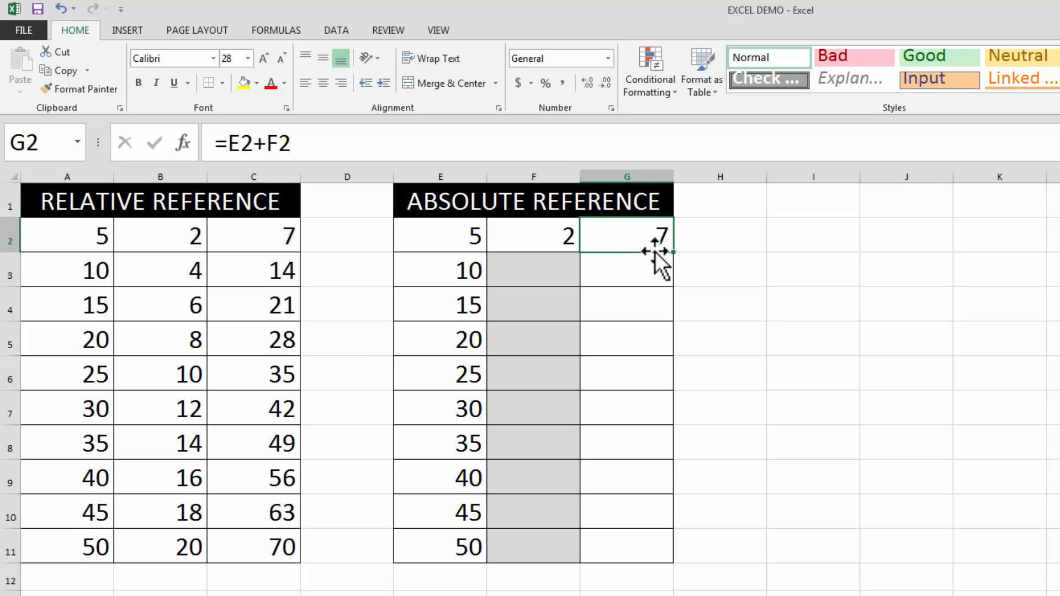
{"action": "left_click_drag", "start_coordinate": [674, 276], "coordinate": [658, 567]}
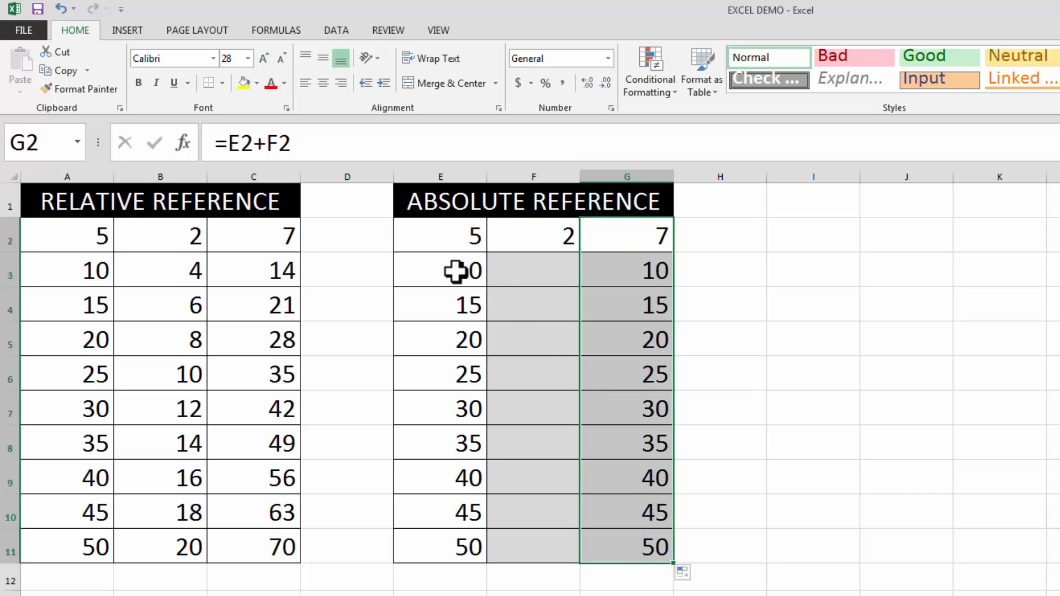
Check the empty cell F3 and the formula in G3, and clear the filled formulas from G3:G11
{"action": "left_click", "coordinate": [532, 274]}
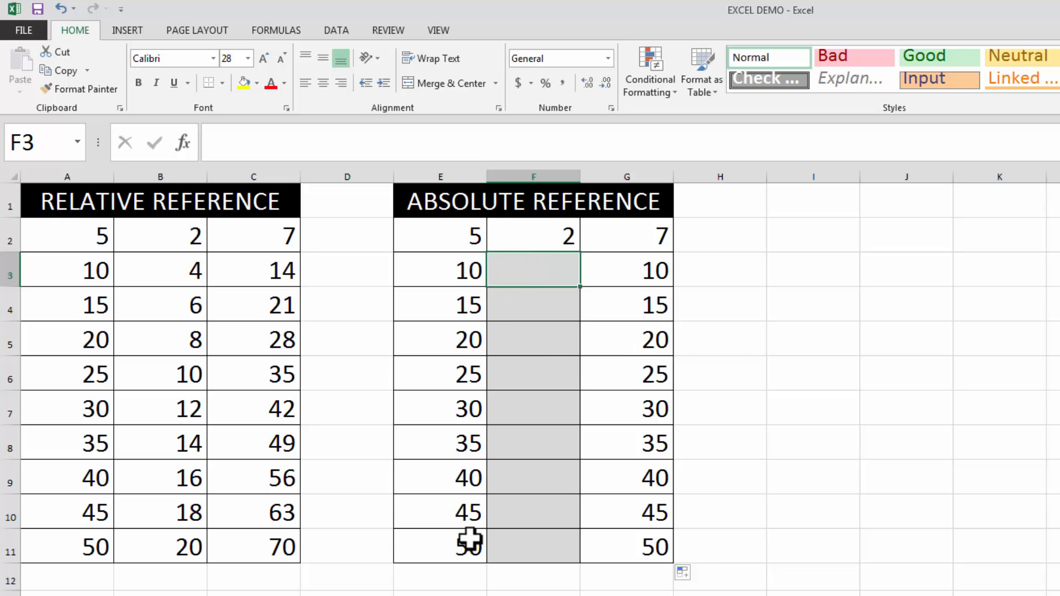
{"action": "left_click", "coordinate": [628, 266]}
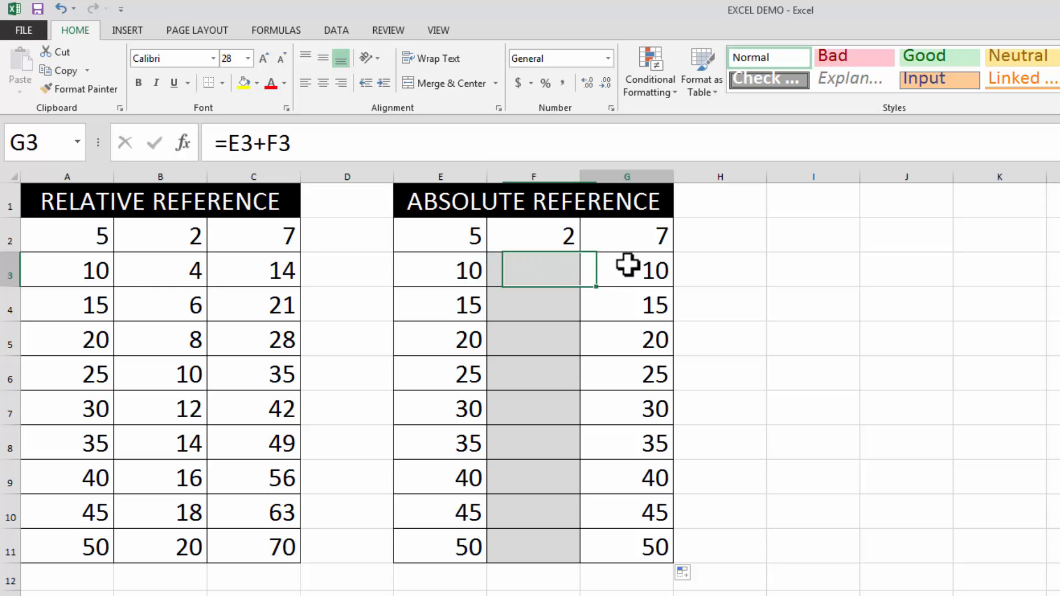
{"action": "left_click_drag", "start_coordinate": [628, 266], "coordinate": [608, 548]}
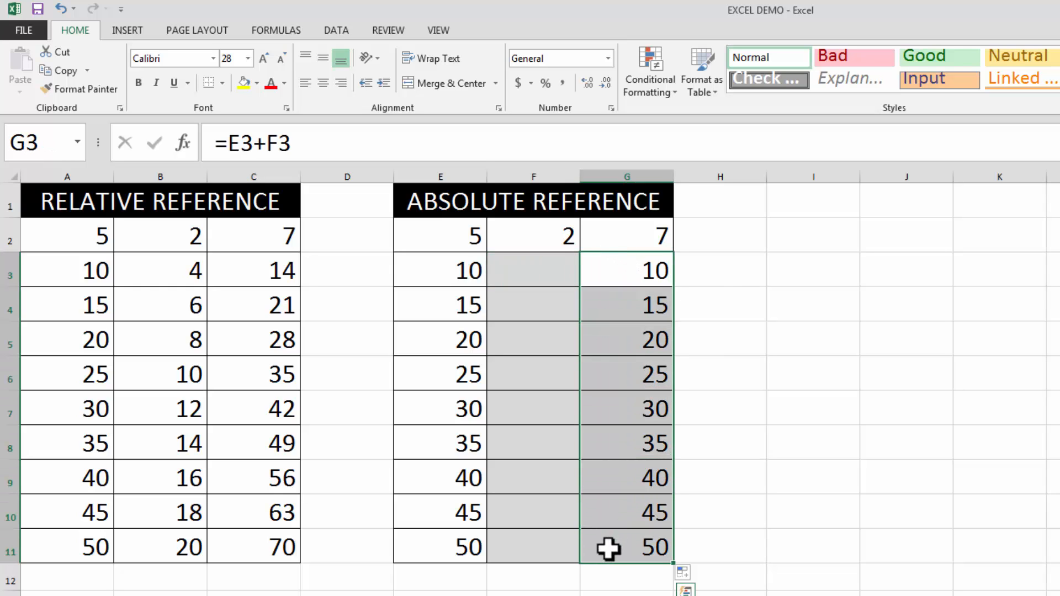
{"action": "key", "text": "Delete"}
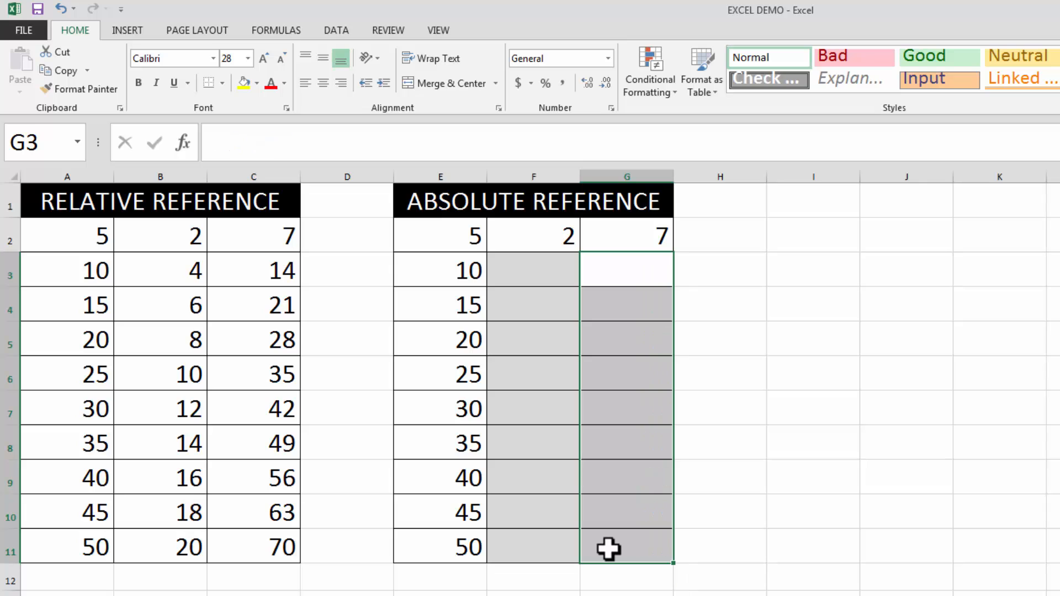
Make the F2 reference in cell G2 of the ABSOLUTE REFERENCE table absolute, so the formula reads =E2+$F$2
{"action": "left_click", "coordinate": [642, 230]}
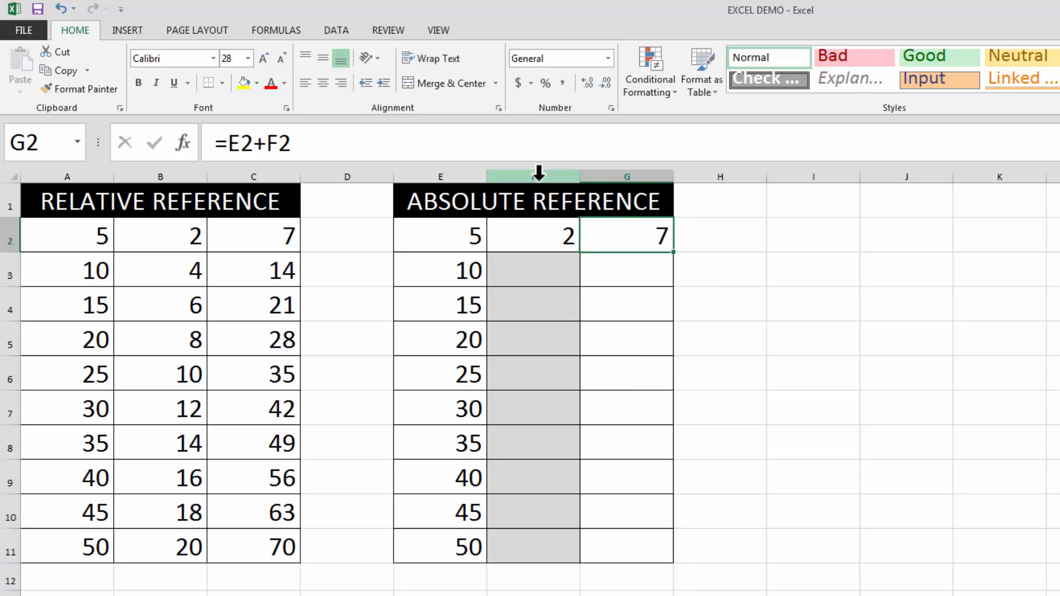
{"action": "left_click", "coordinate": [533, 236]}
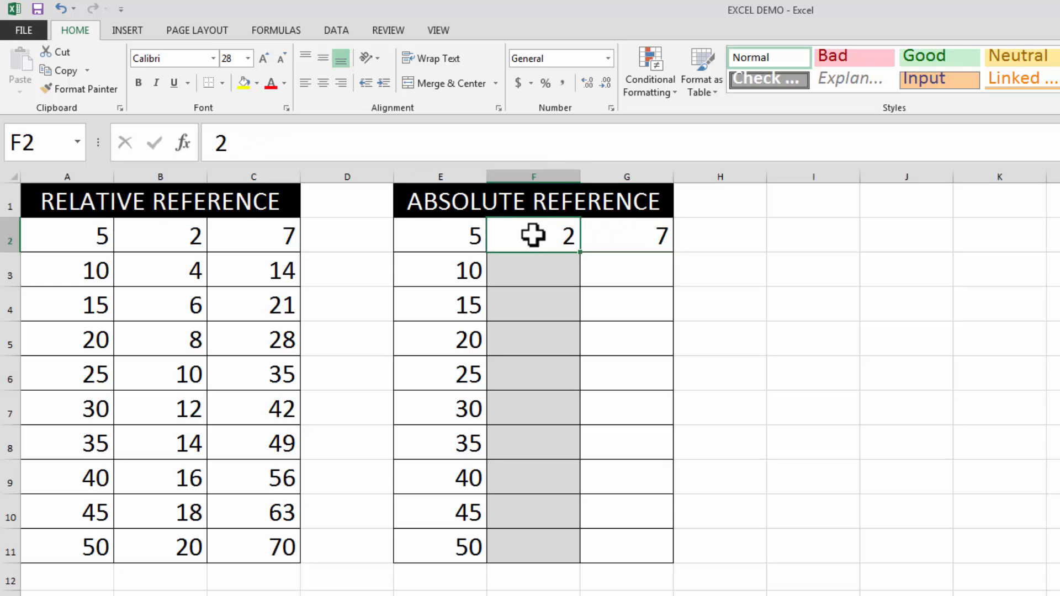
{"action": "left_click", "coordinate": [617, 236]}
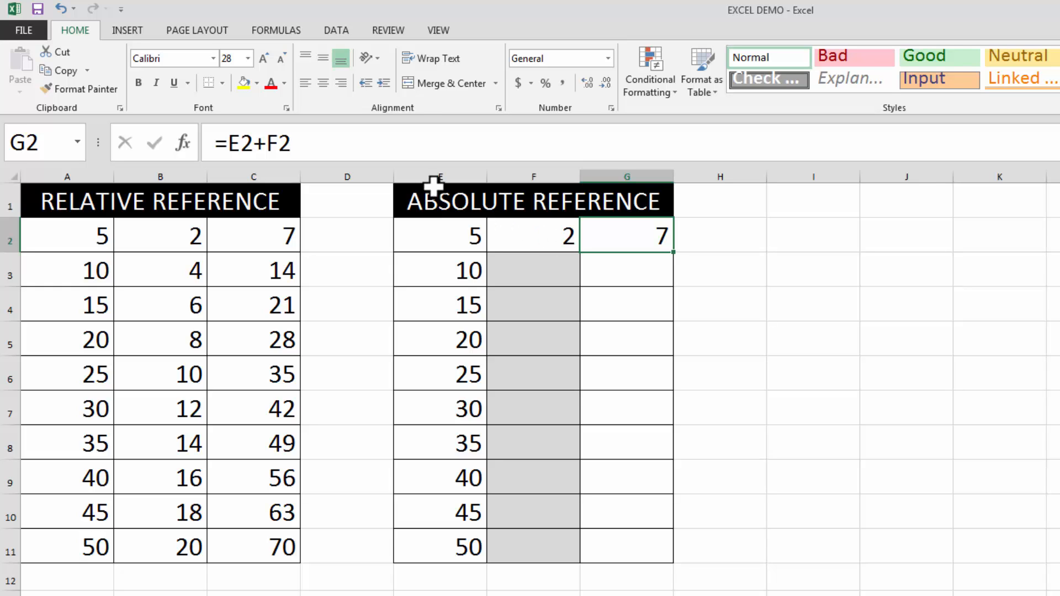
{"action": "left_click", "coordinate": [275, 142]}
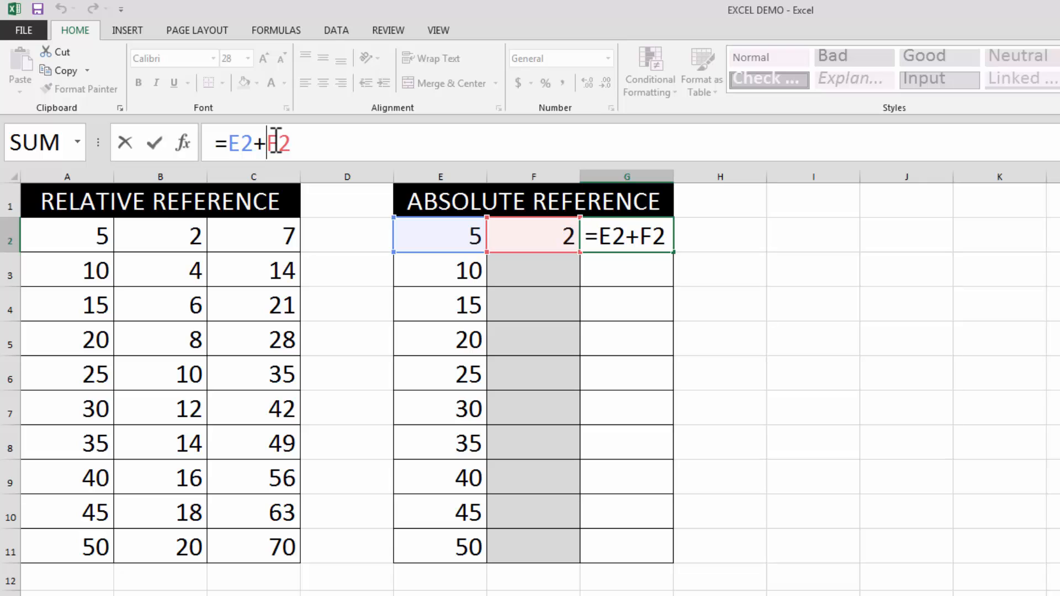
{"action": "type", "text": "$"}
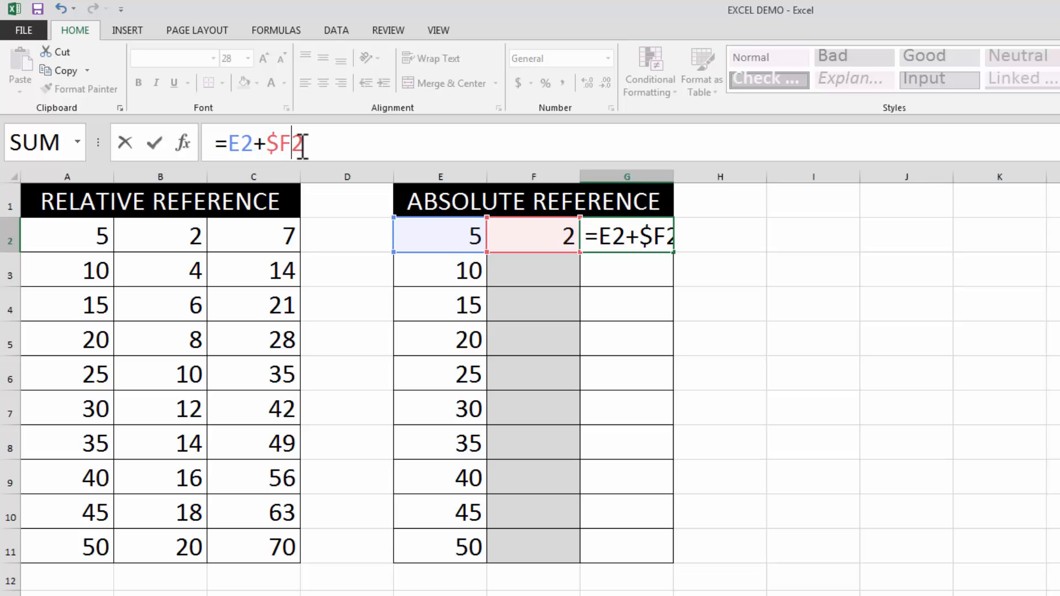
{"action": "type", "text": "$"}
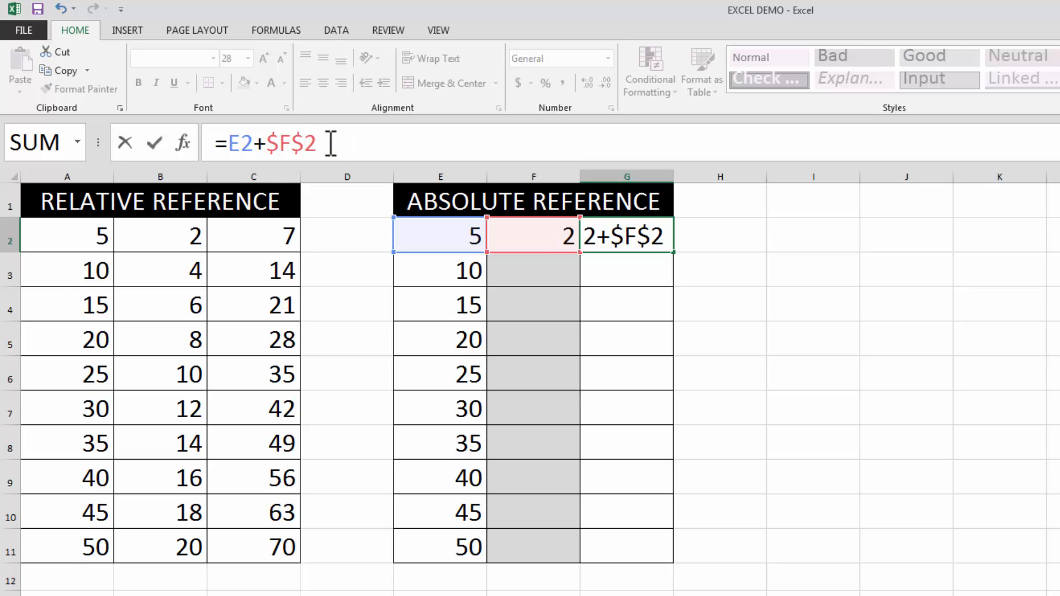
{"action": "left_click", "coordinate": [155, 144]}
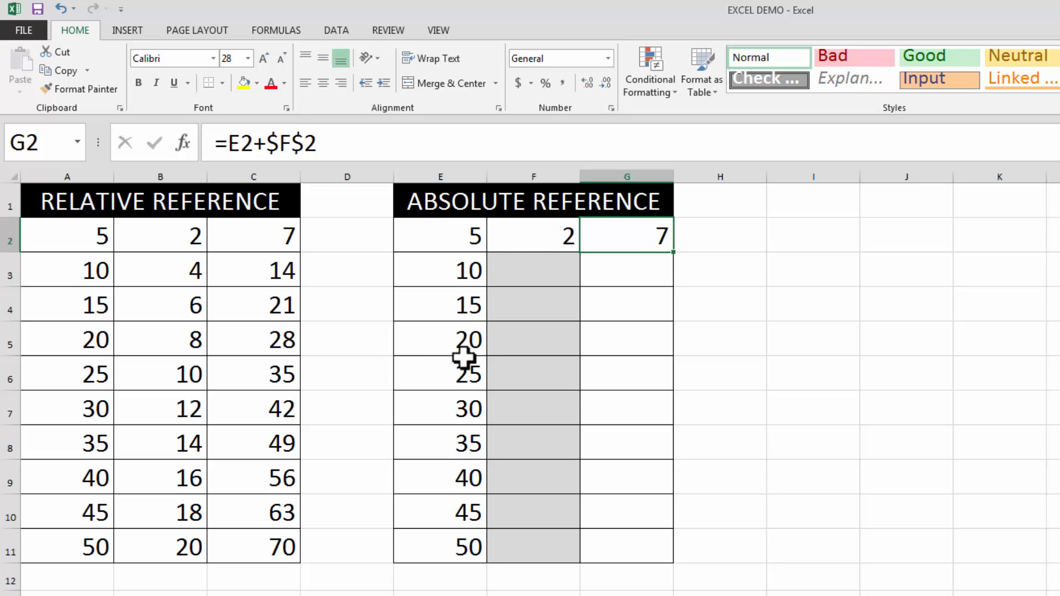
Check the values below E2 in column E and fill the G2 formula down to G11
{"action": "left_click", "coordinate": [457, 270]}
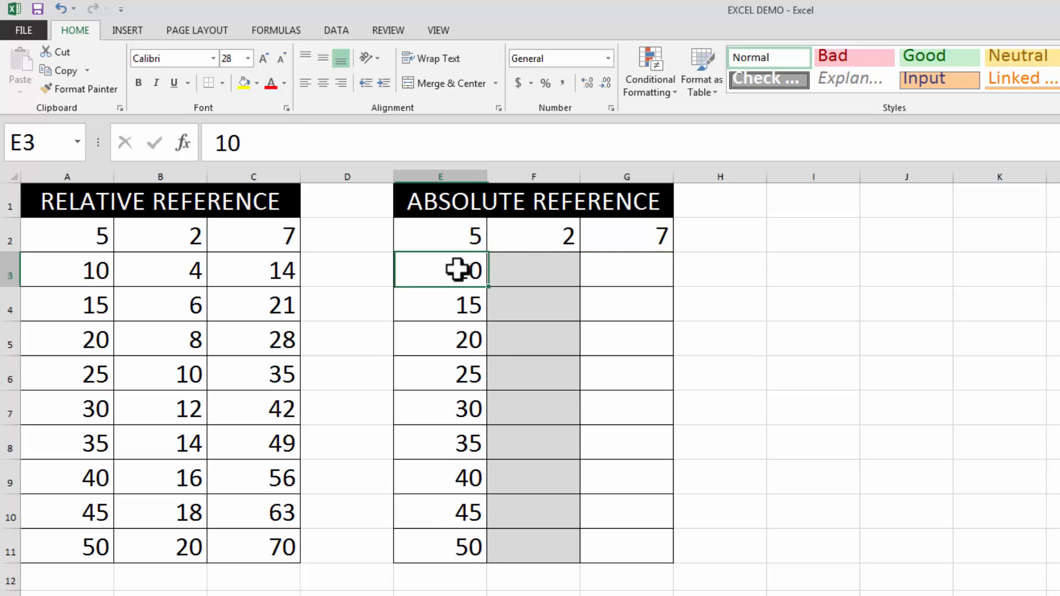
{"action": "left_click", "coordinate": [455, 300]}
{"action": "left_click", "coordinate": [465, 271]}
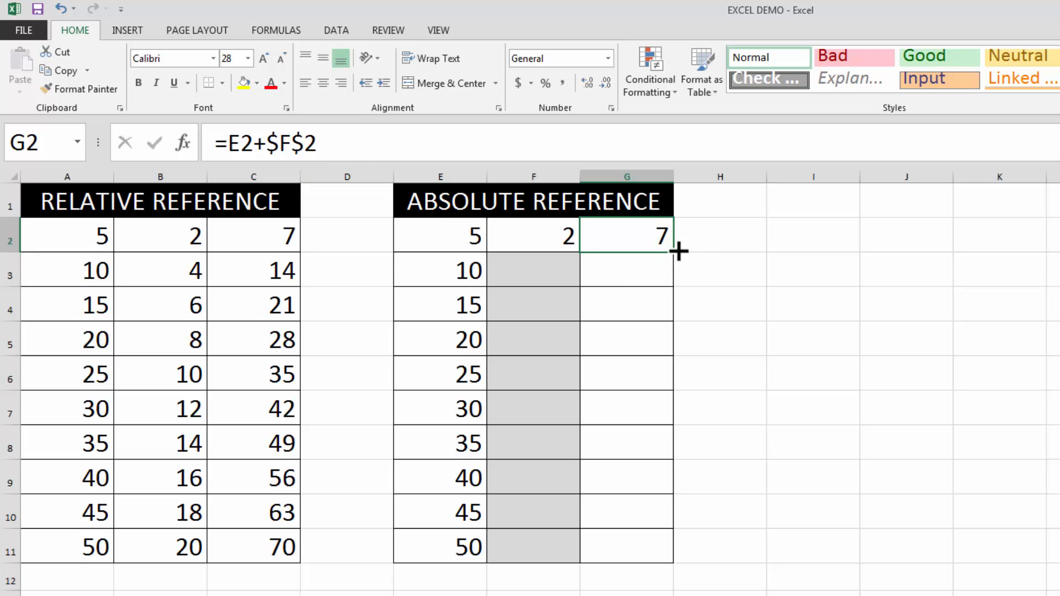
{"action": "left_click_drag", "start_coordinate": [674, 252], "coordinate": [667, 555]}
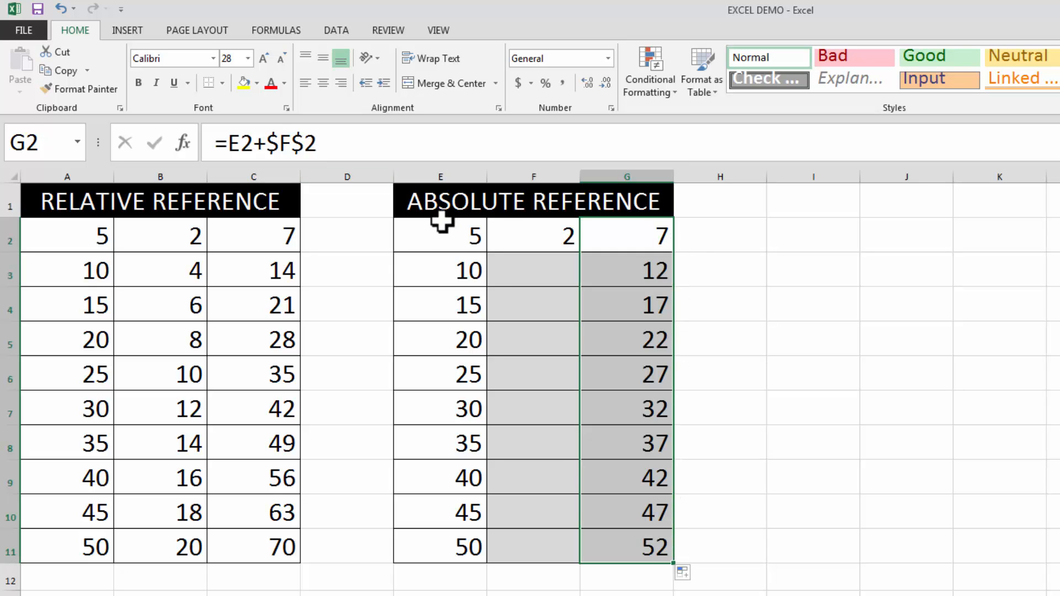